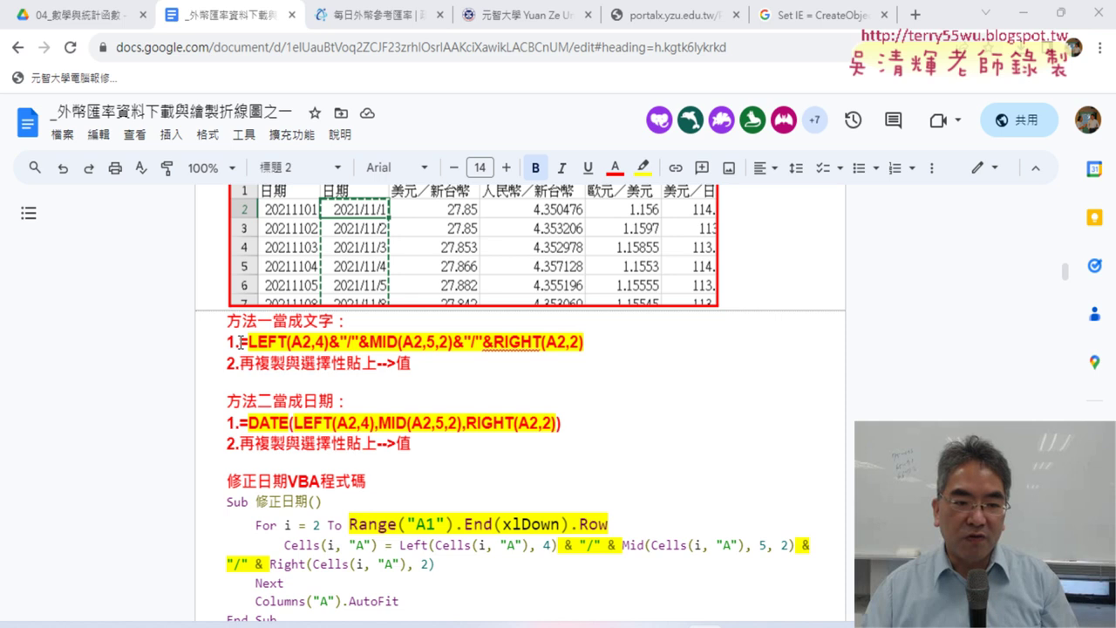
# - Annotate the two date formulas, linking LEFT/MID/RIGHT parts to the DATE arguments, then clear the marks
pyautogui.moveTo(241, 342); pyautogui.dragTo(603, 342)
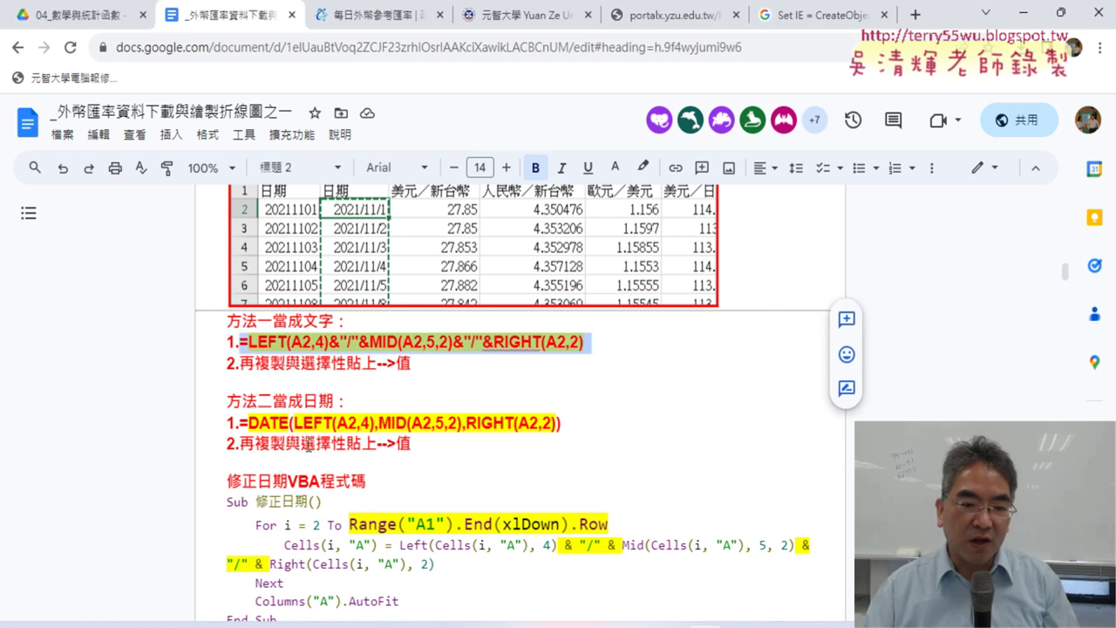
pyautogui.moveTo(243, 423); pyautogui.dragTo(559, 425)
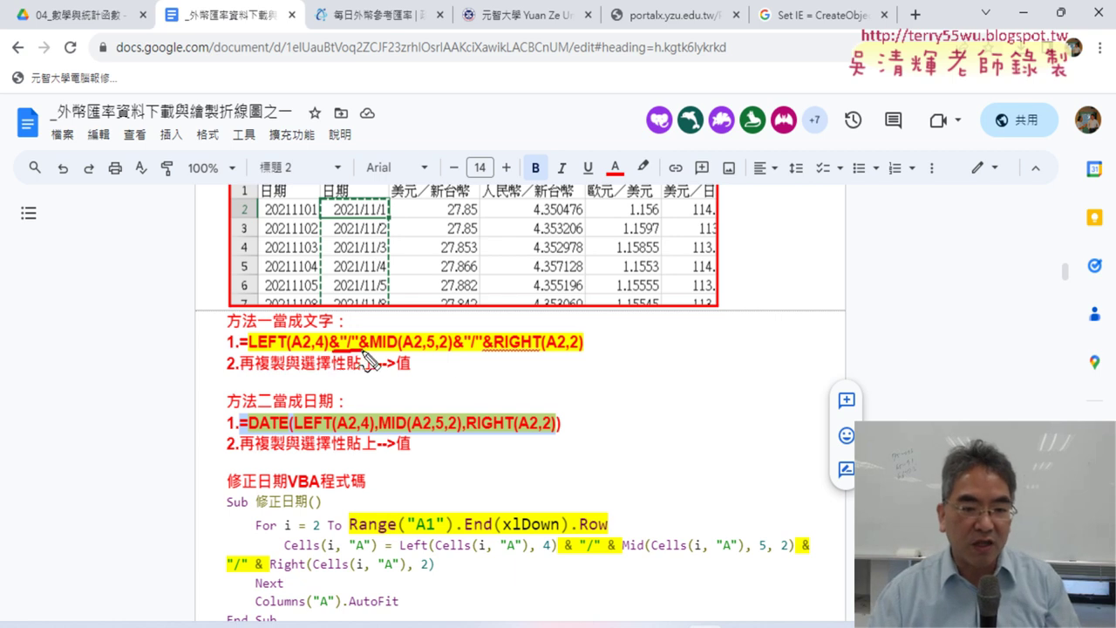
pyautogui.moveTo(366, 321); pyautogui.dragTo(345, 352)
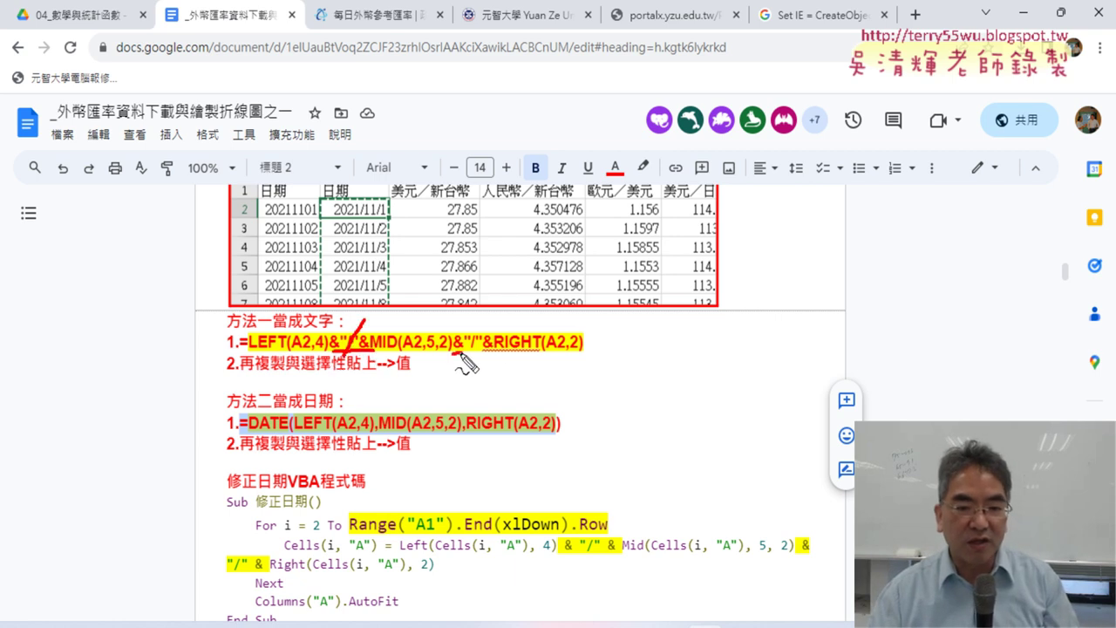
pyautogui.moveTo(494, 314); pyautogui.dragTo(465, 363)
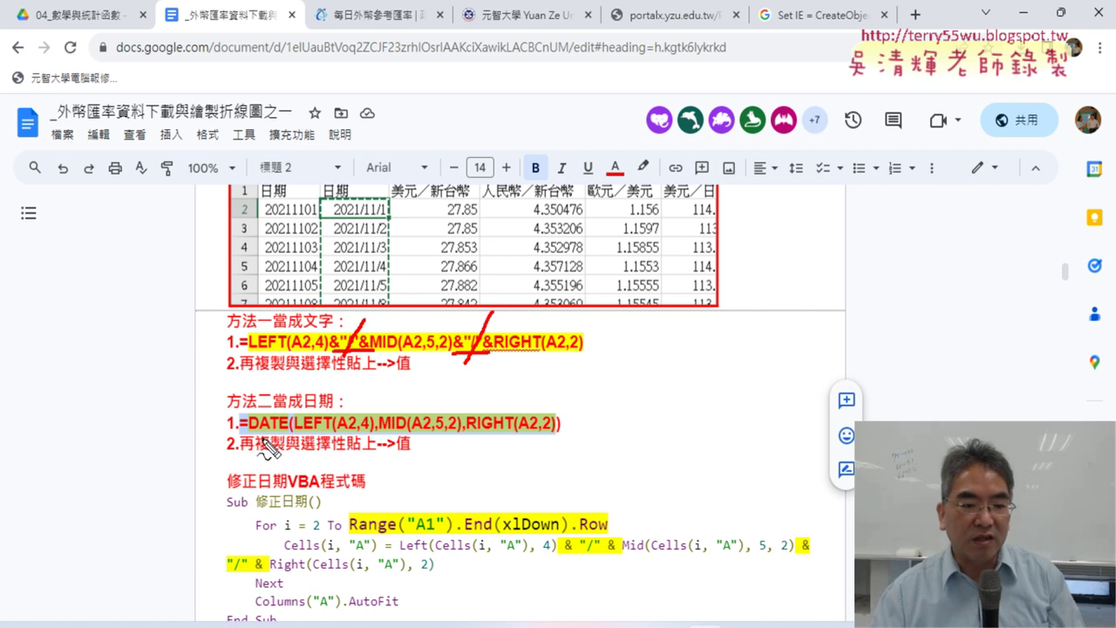
pyautogui.moveTo(304, 405); pyautogui.dragTo(293, 443)
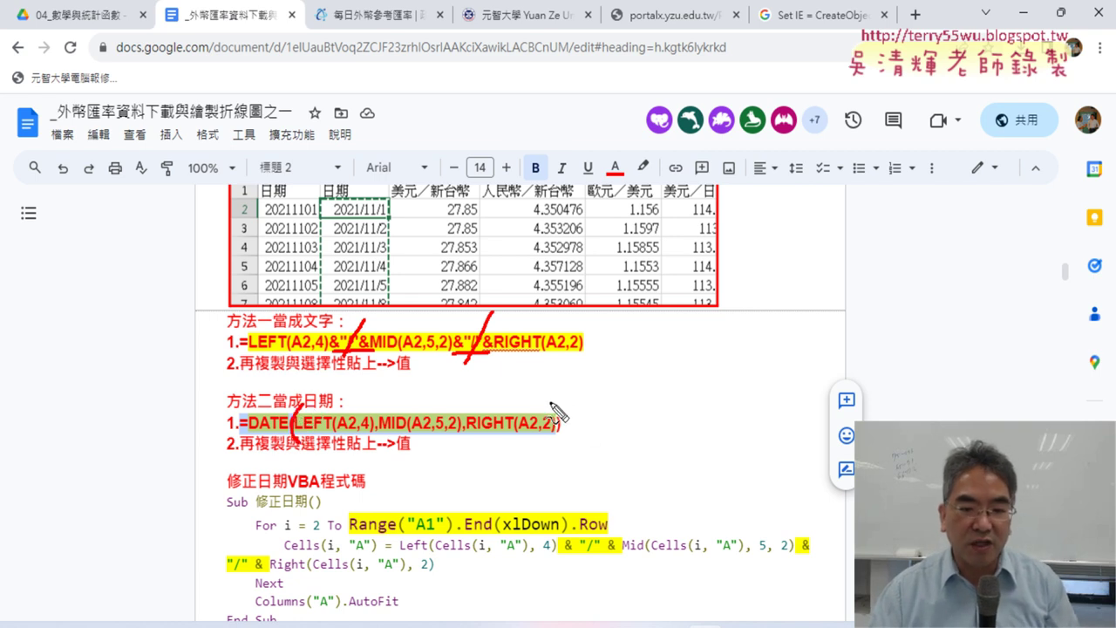
pyautogui.moveTo(250, 351); pyautogui.dragTo(322, 352)
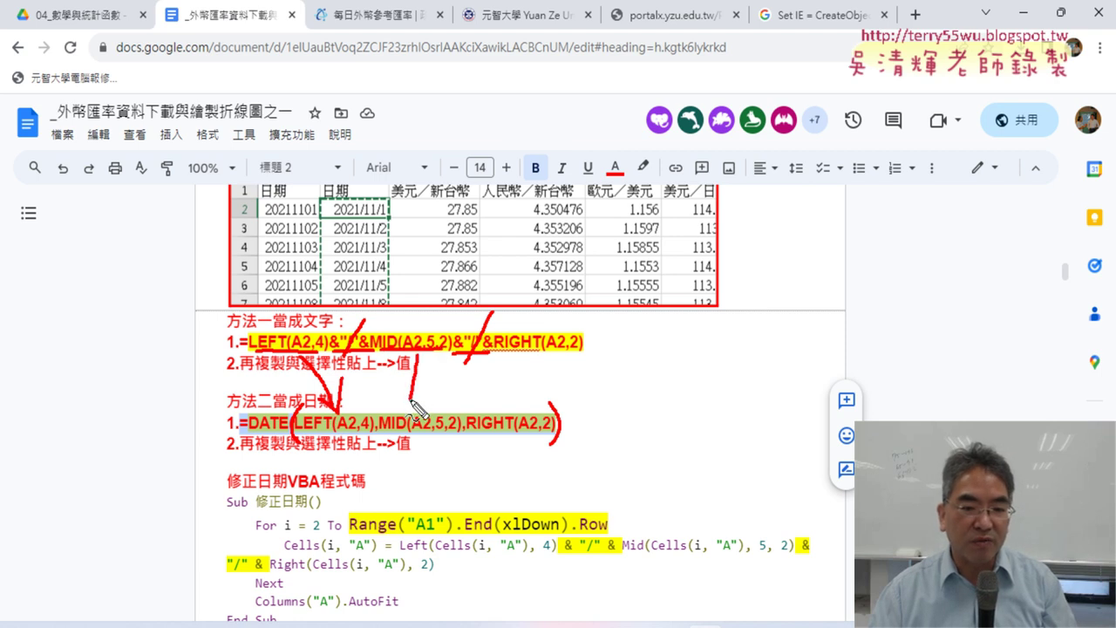
pyautogui.moveTo(397, 399); pyautogui.dragTo(443, 385)
pyautogui.moveTo(498, 356)
pyautogui.mouseDown()
pyautogui.moveTo(585, 358)
pyautogui.moveTo(499, 417)
pyautogui.moveTo(523, 410)
pyautogui.mouseUp()
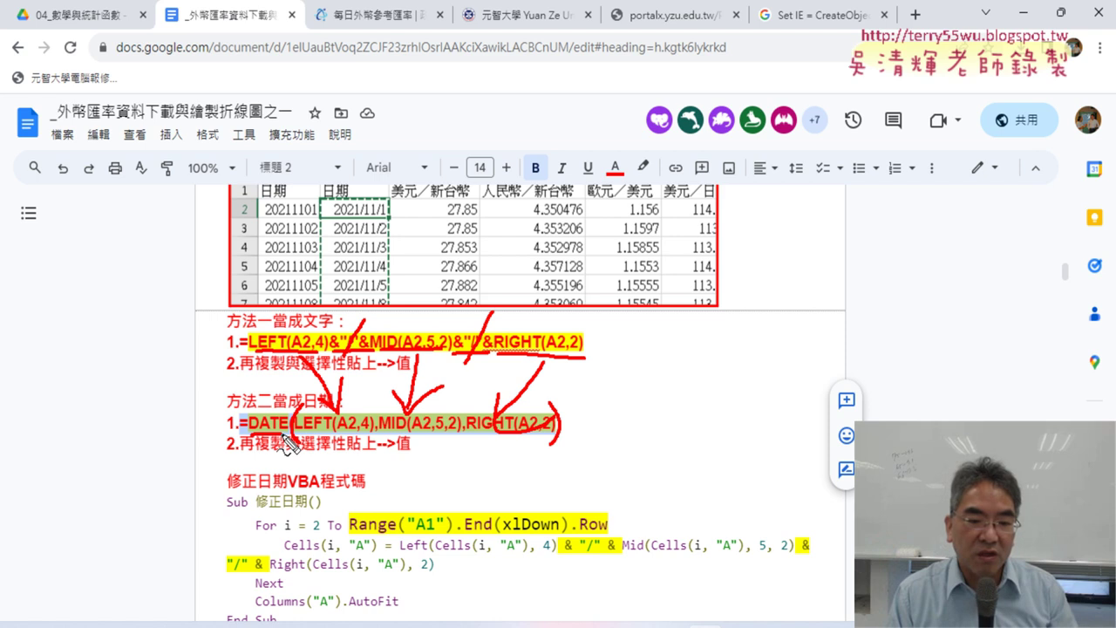
pyautogui.press('Escape')
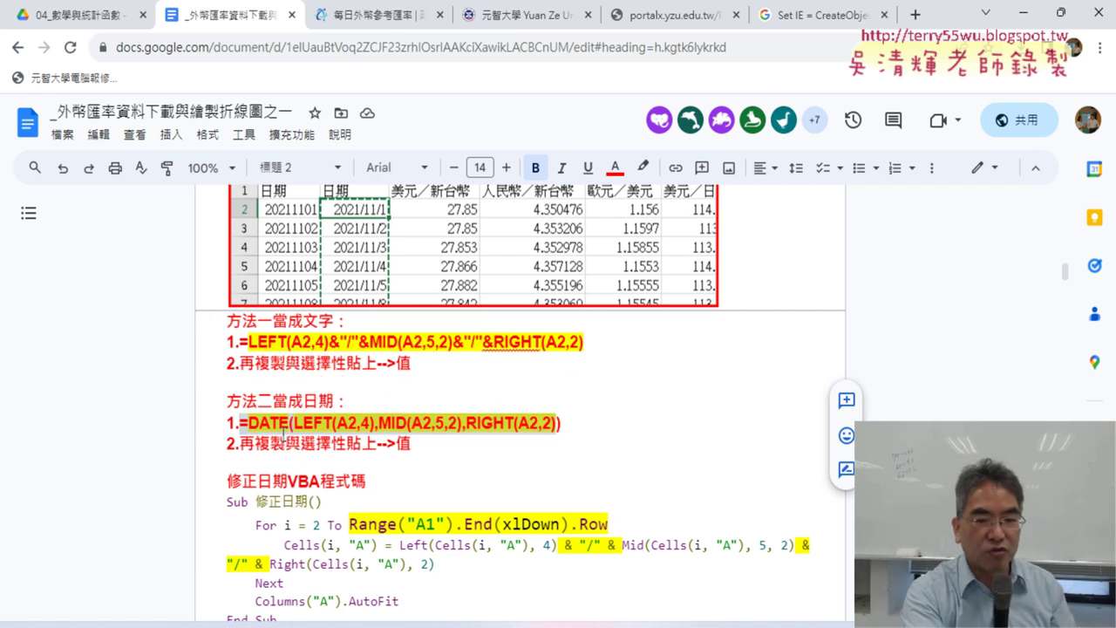
# - Select the date-fixing VBA macro and check the data.gov.tw page before returning to the notes
pyautogui.scroll(-2, 283, 434)
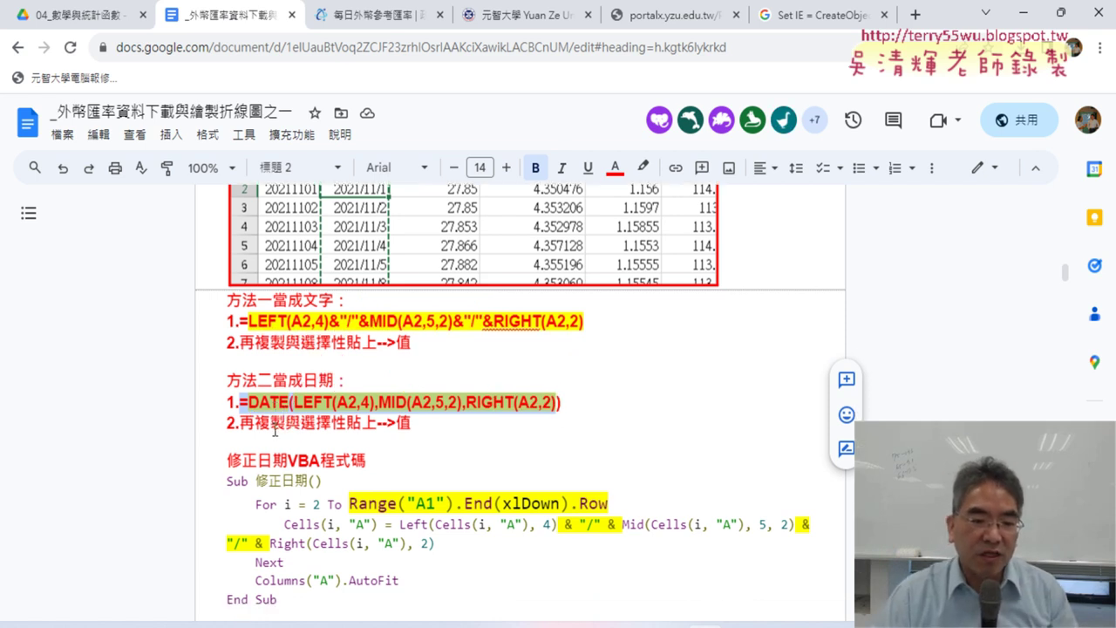
pyautogui.moveTo(224, 419); pyautogui.dragTo(281, 534)
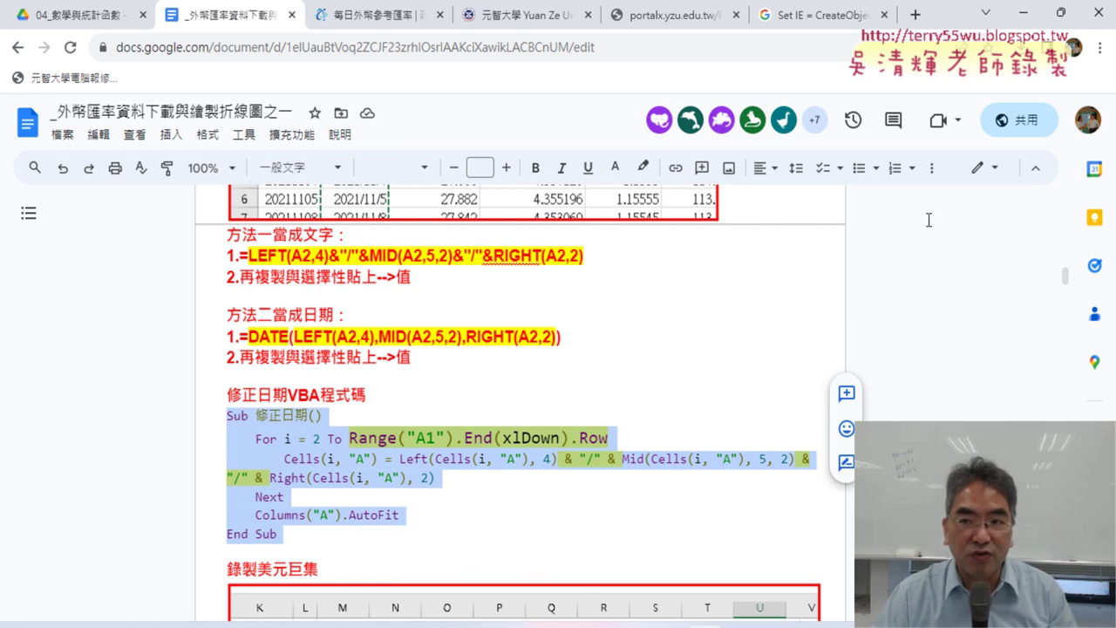
pyautogui.click(355, 15)
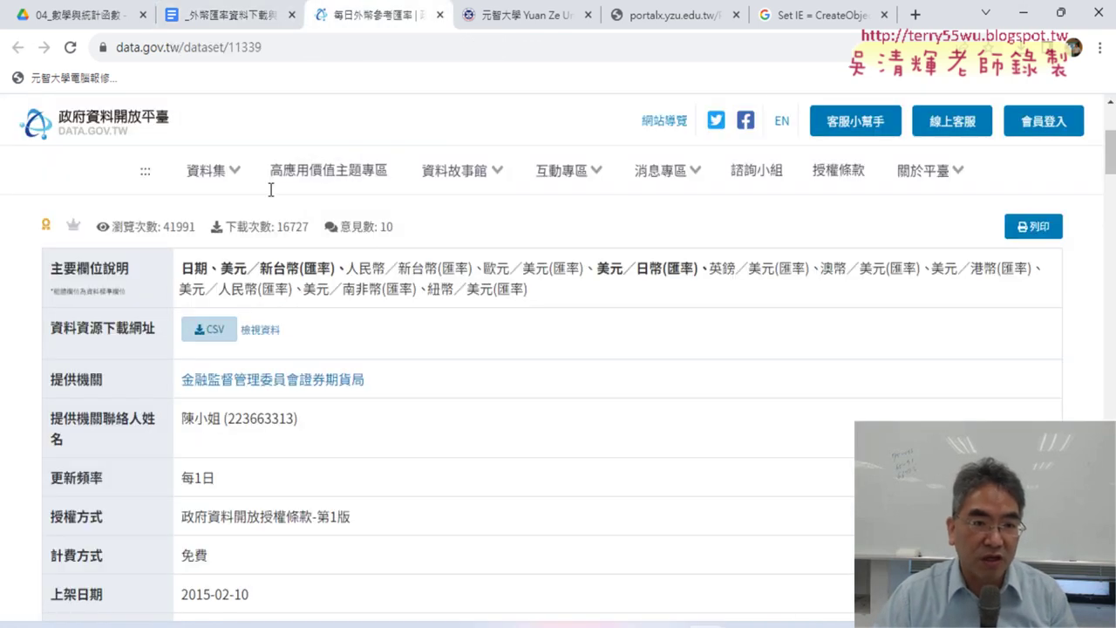
pyautogui.click(232, 14)
# - Scroll up to 網址 and open the data.gov.tw dataset link in a new tab
pyautogui.scroll(8, 368, 279)
pyautogui.scroll(3, 368, 280)
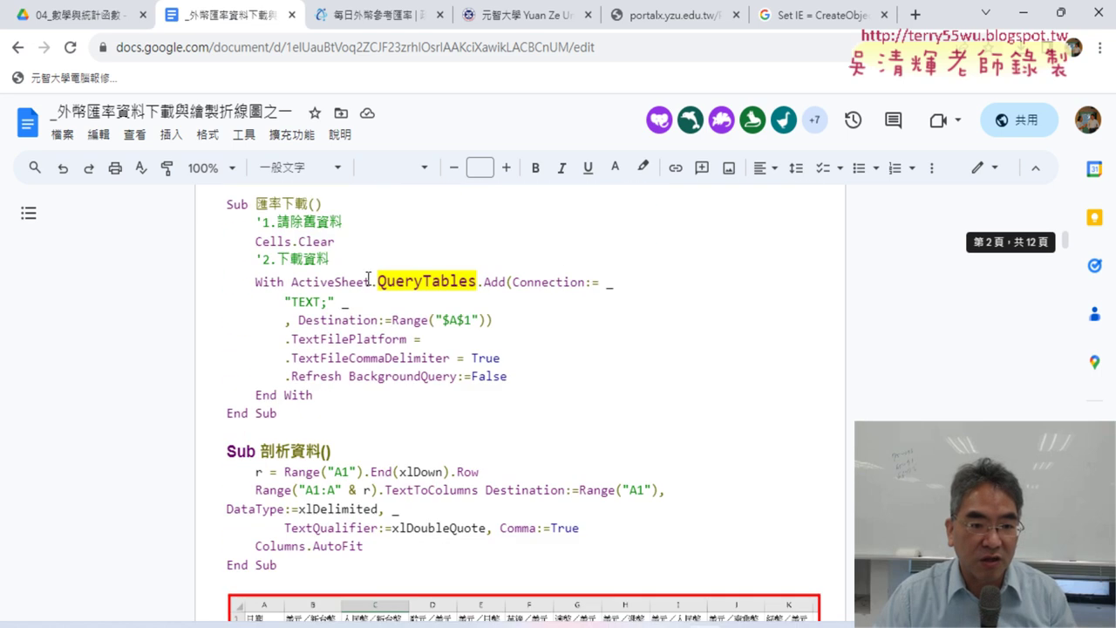
pyautogui.scroll(10, 368, 280)
pyautogui.moveTo(226, 447); pyautogui.dragTo(276, 446)
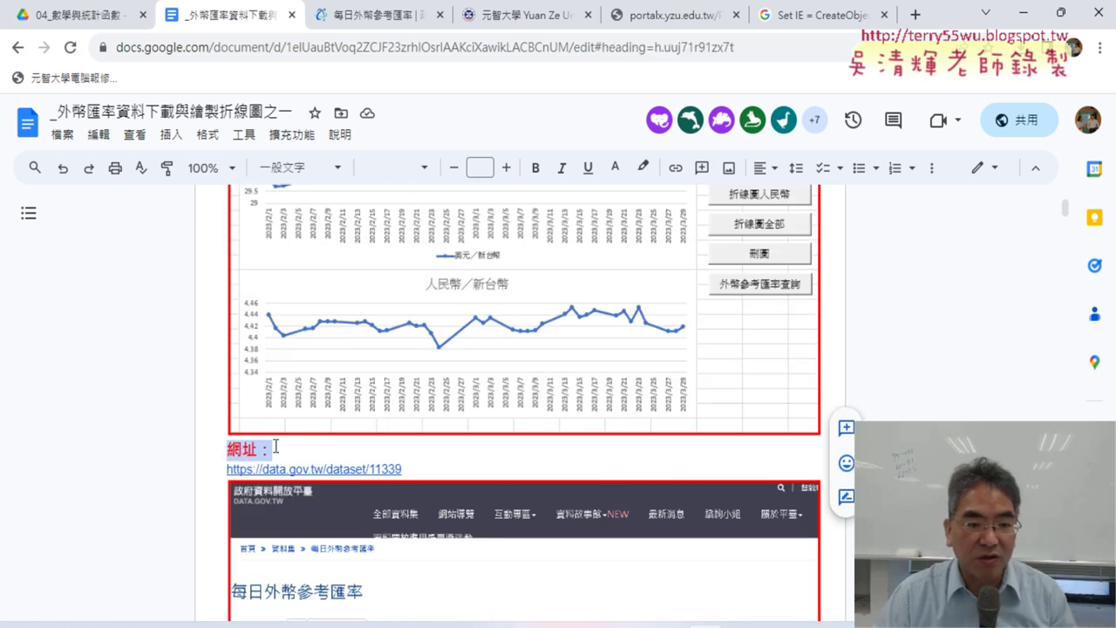
pyautogui.click(349, 470)
pyautogui.click(347, 495)
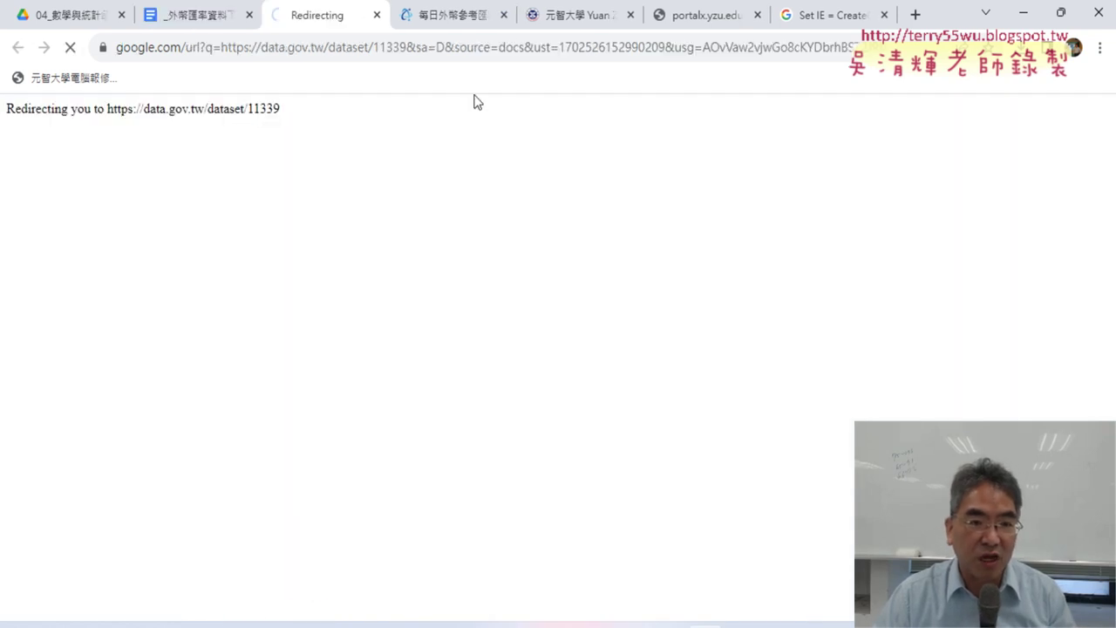
# - Scroll to 資料資源下載網址, choose the CSV download, and go back to the Google Docs notes
pyautogui.scroll(-2, 282, 387)
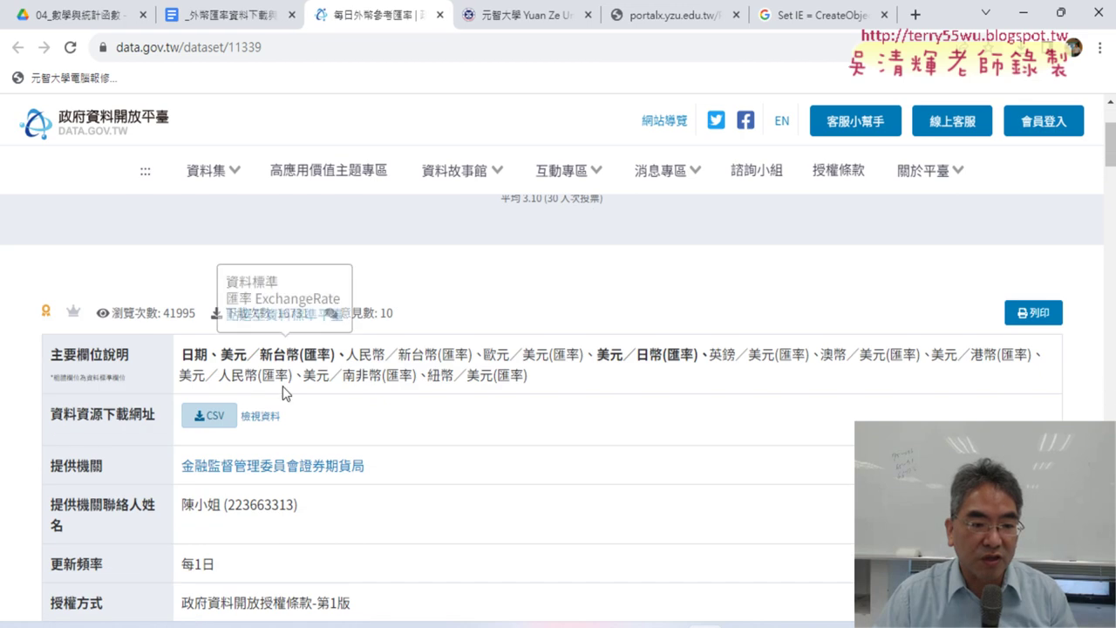
pyautogui.click(209, 419)
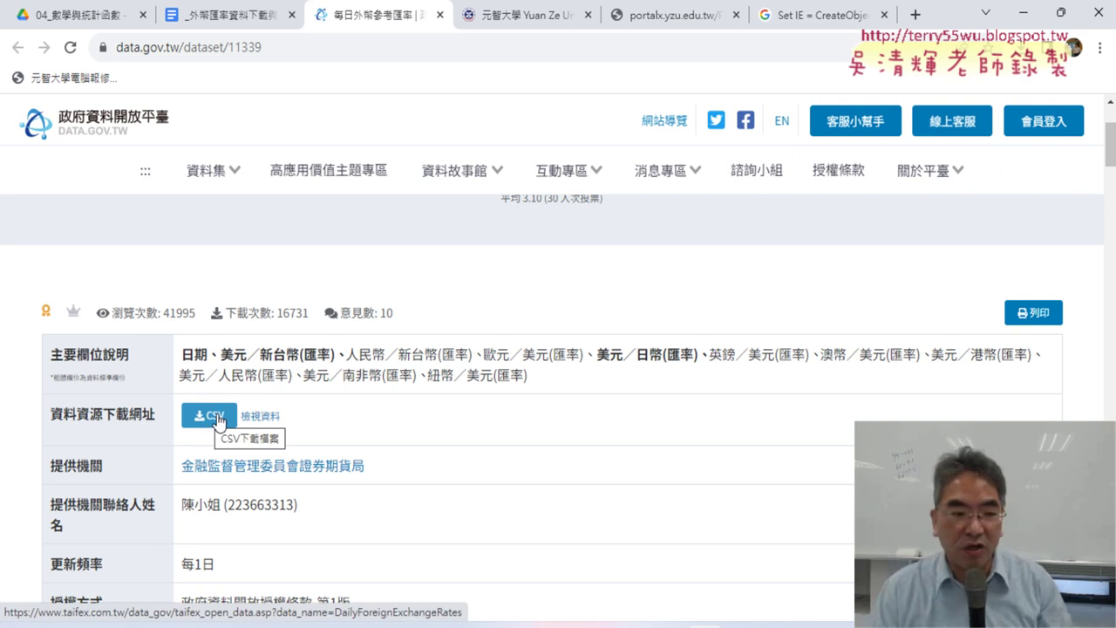
pyautogui.click(222, 24)
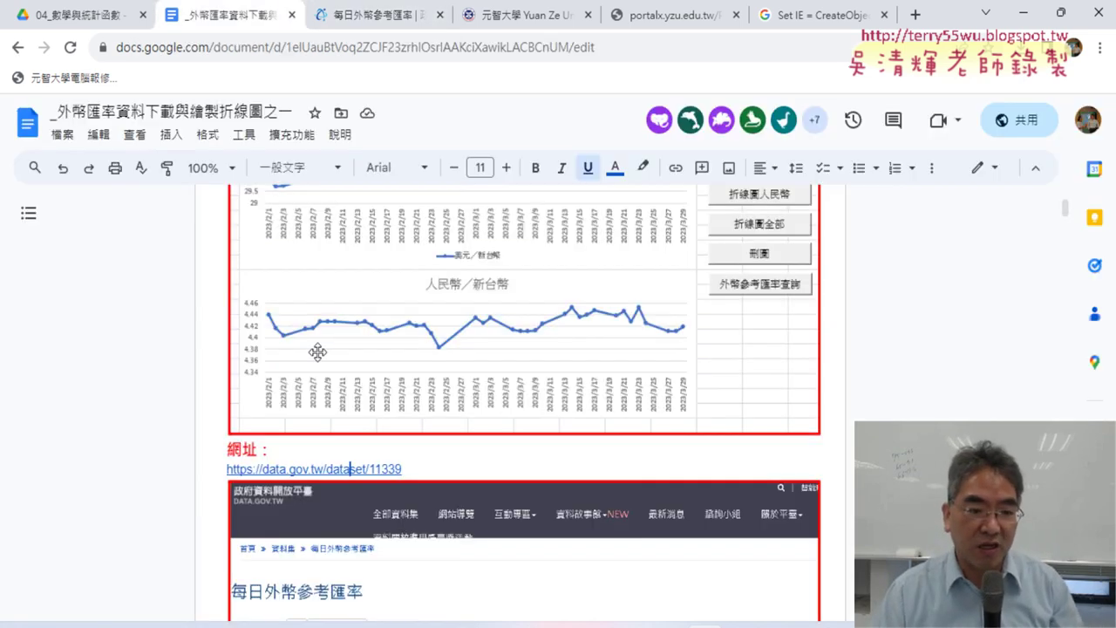
# - Scroll down to 方法二 and select its DATE formula text in the notes
pyautogui.scroll(-5, 316, 352)
pyautogui.scroll(-3, 317, 351)
pyautogui.scroll(-3, 315, 353)
pyautogui.scroll(-3, 315, 353)
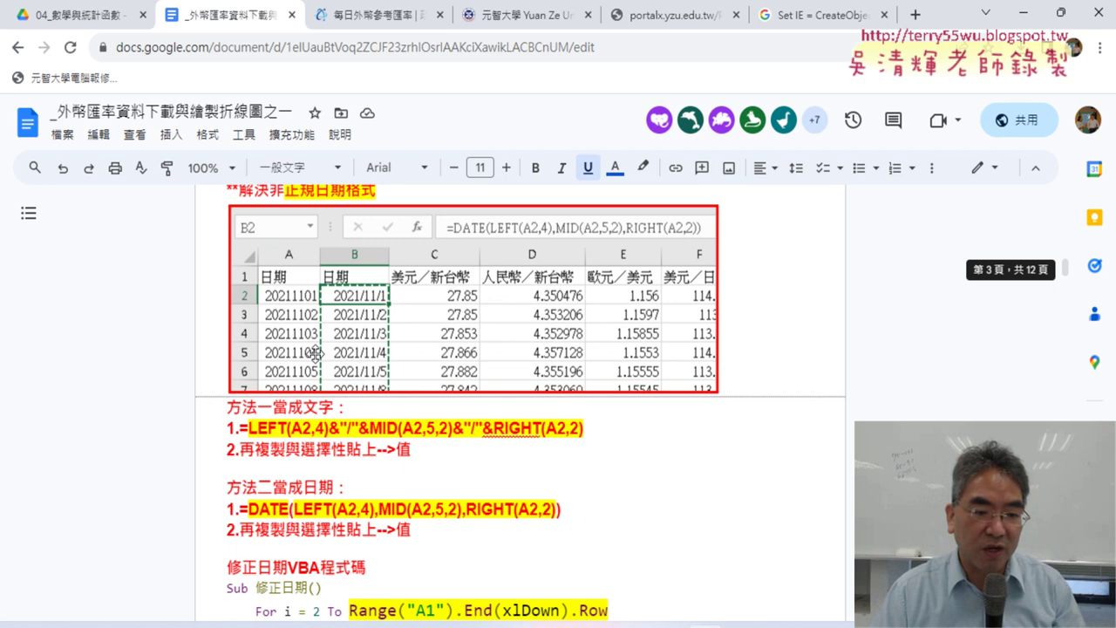
pyautogui.scroll(-2, 288, 305)
pyautogui.moveTo(245, 256); pyautogui.dragTo(588, 254)
pyautogui.click(240, 334)
pyautogui.moveTo(240, 334); pyautogui.dragTo(512, 340)
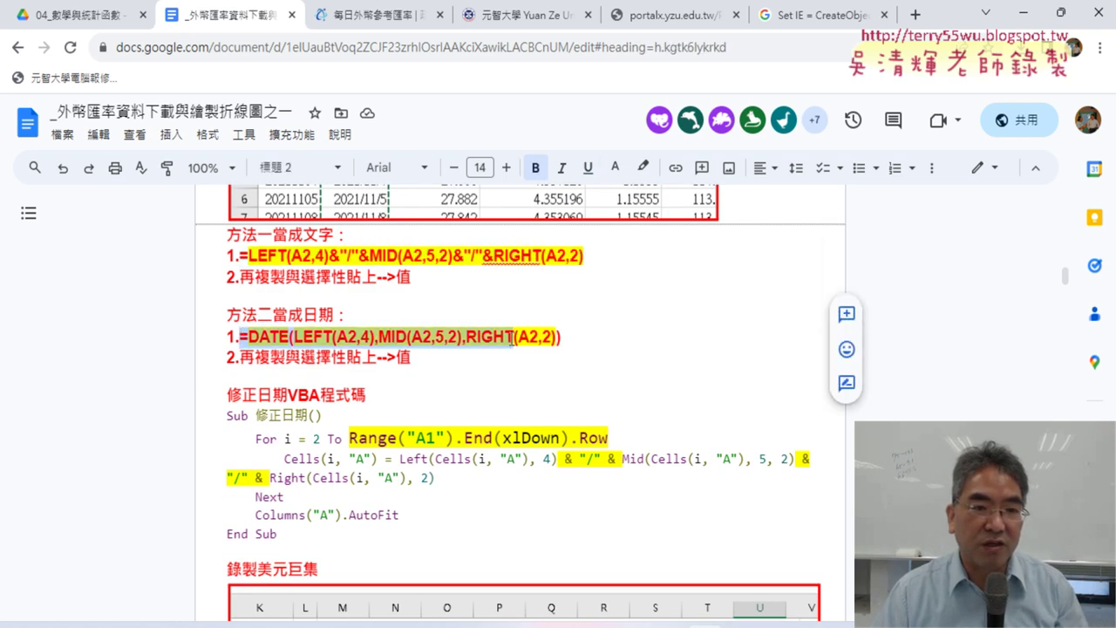
# - Download the CSV from data.gov.tw and open DailyForeignExchangeRates (1).csv in Excel
pyautogui.click(384, 15)
pyautogui.click(212, 416)
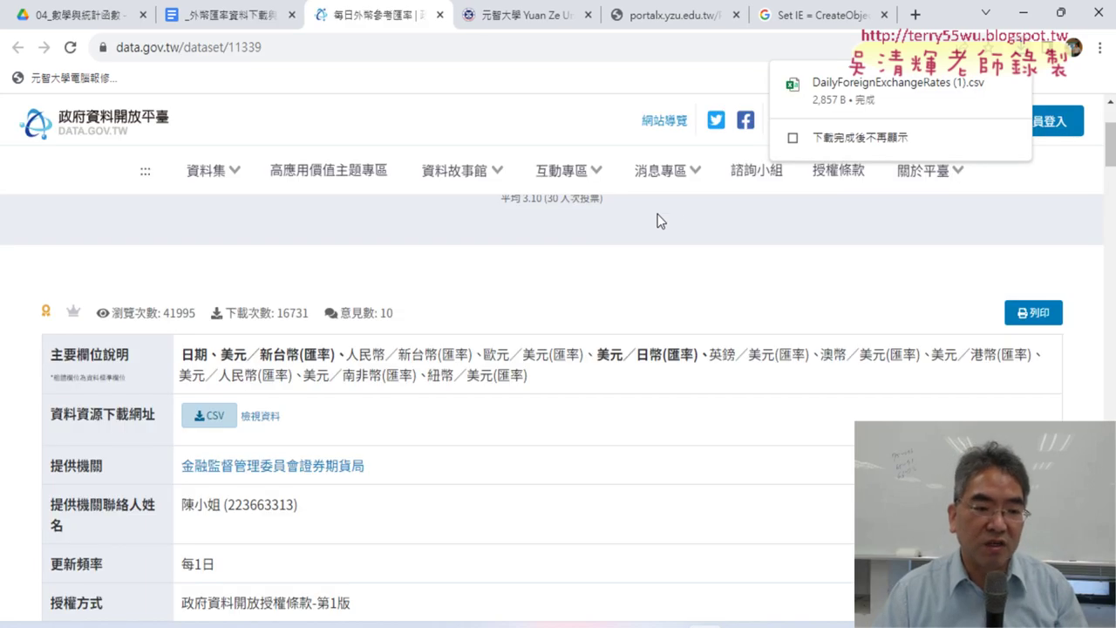
pyautogui.click(897, 95)
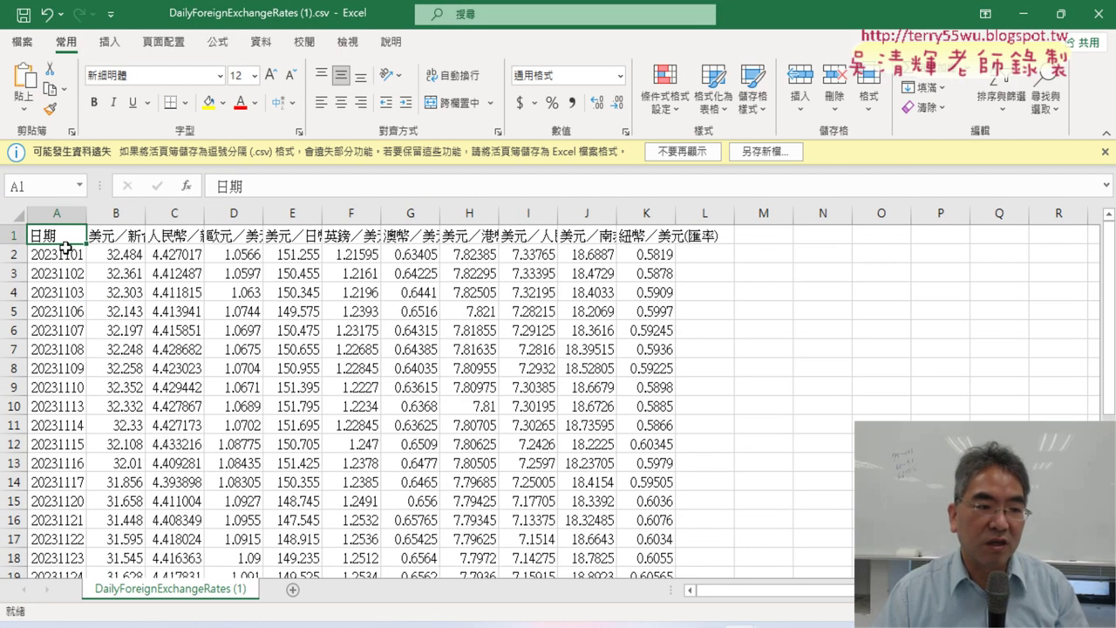
# - Widen column A to fit the dates, insert an empty column B, and select B2
pyautogui.click(59, 254)
pyautogui.doubleClick(88, 214)
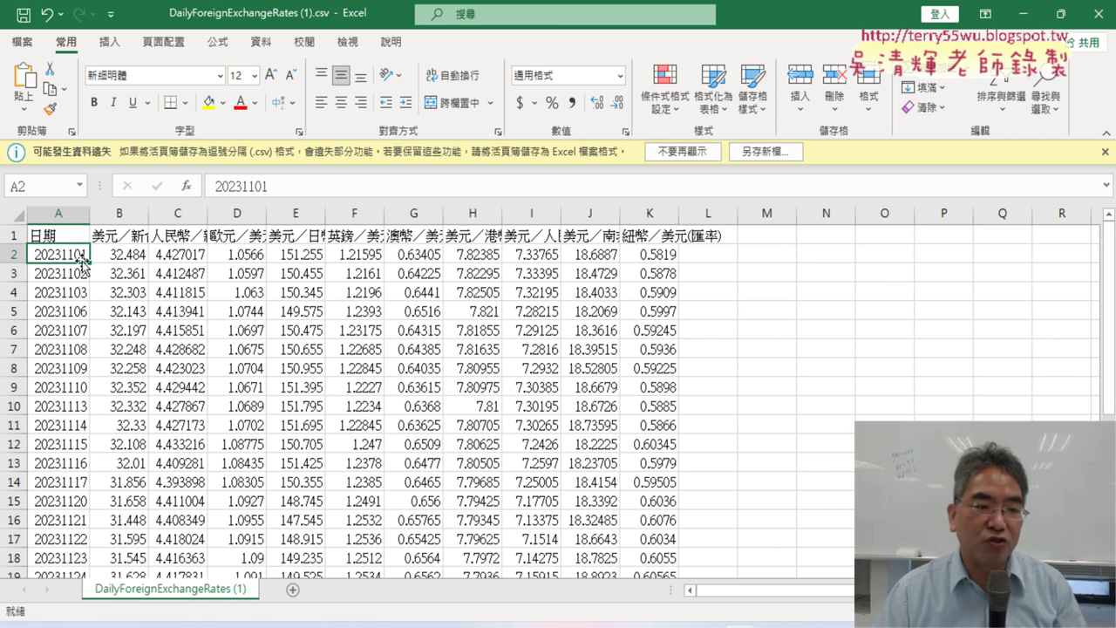
pyautogui.click(121, 217)
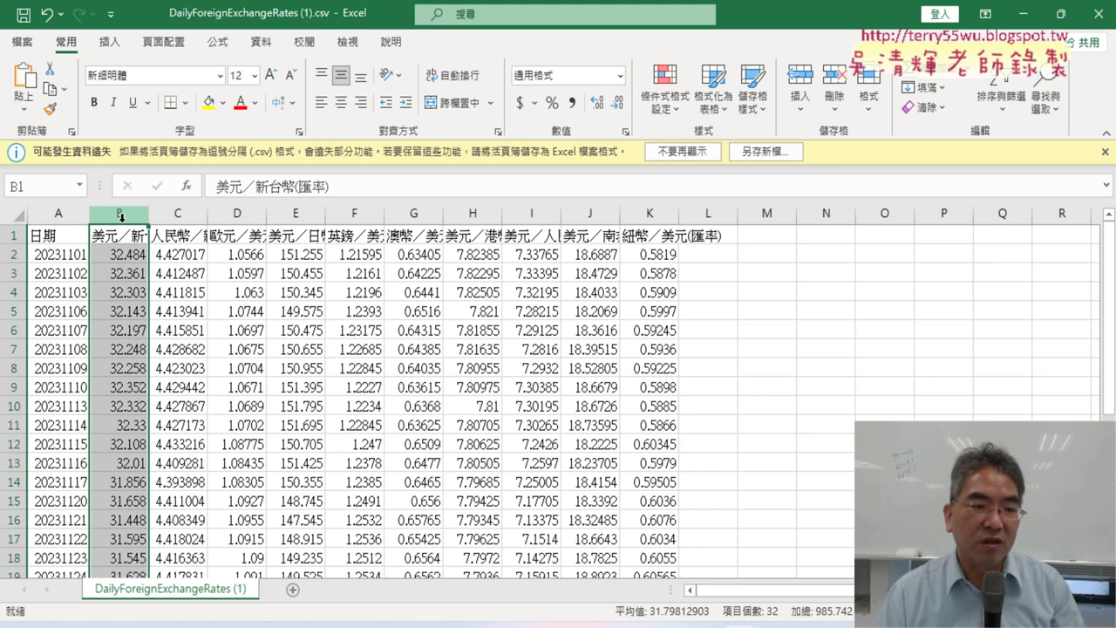
pyautogui.rightClick(122, 222)
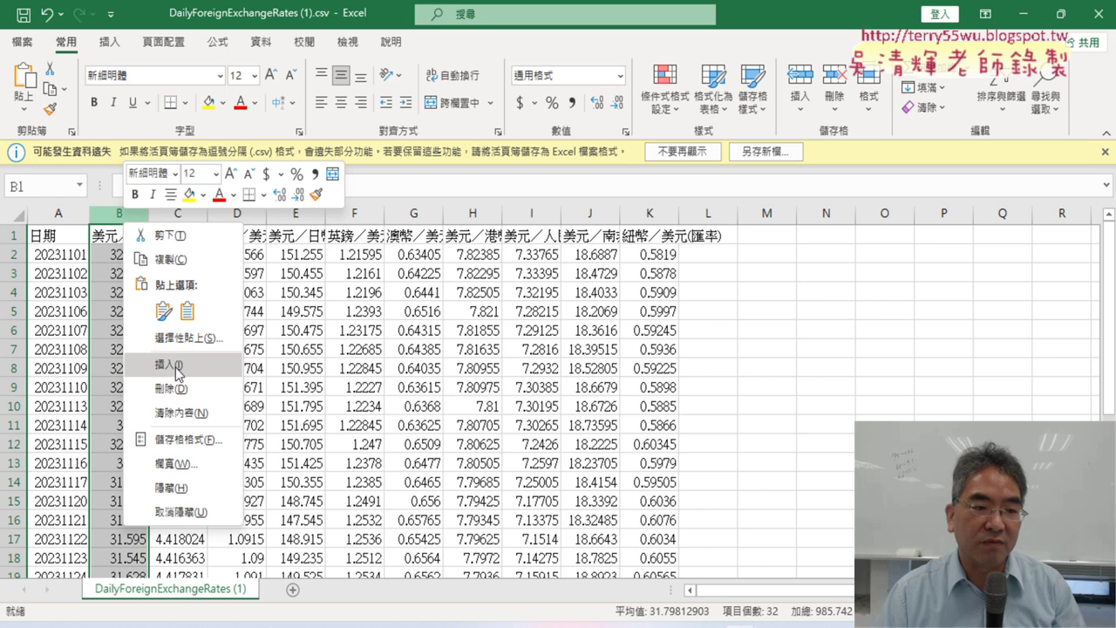
pyautogui.click(178, 366)
pyautogui.click(116, 257)
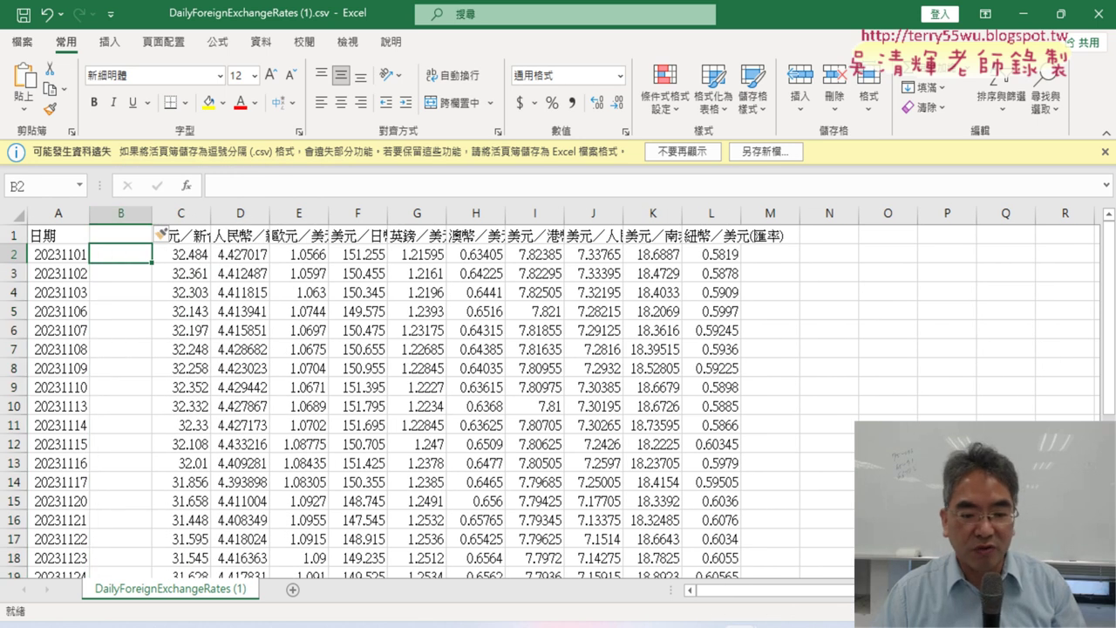
# - Copy the LEFT/MID/RIGHT text-date formula from the Google Docs notes and return to Excel
pyautogui.hotkey('alt', 'Tab')
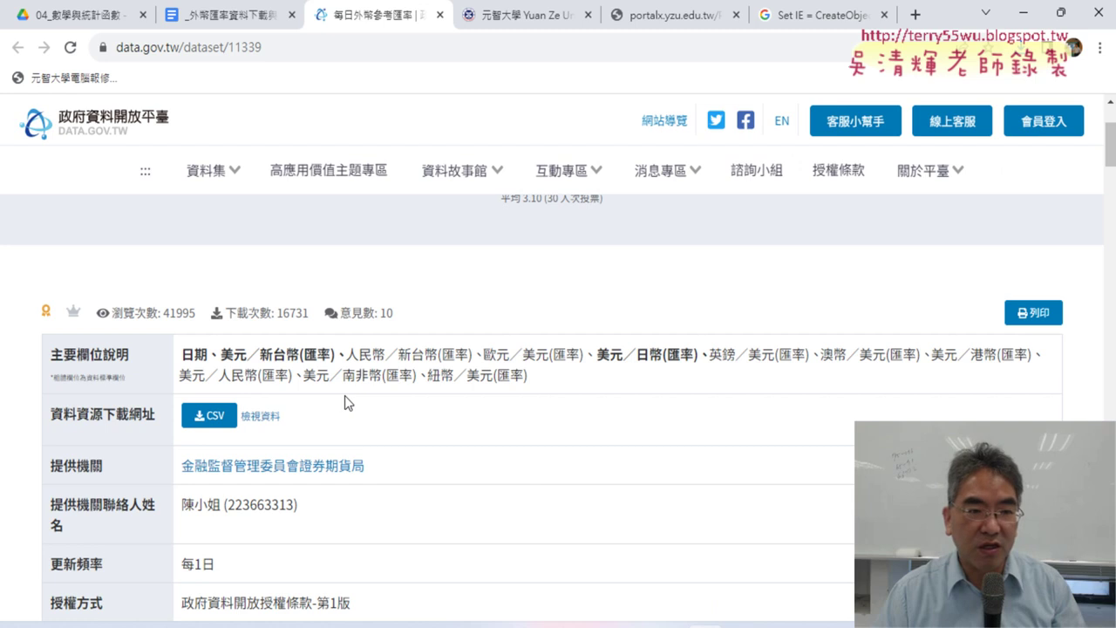
pyautogui.click(234, 15)
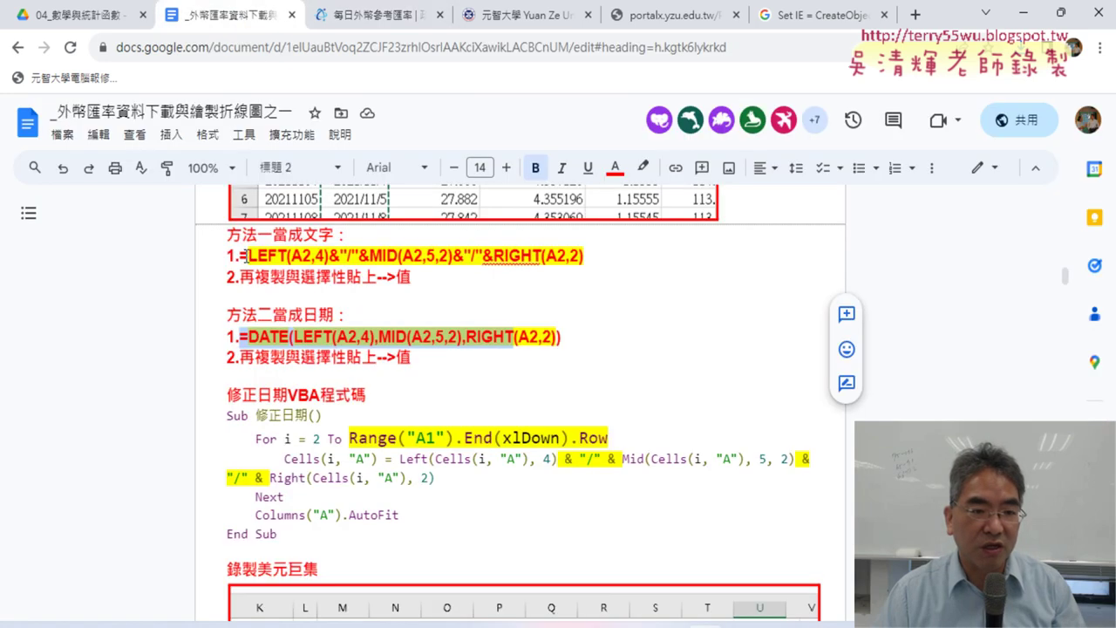
pyautogui.moveTo(243, 256); pyautogui.dragTo(584, 257)
pyautogui.hotkey('ctrl', 'c')
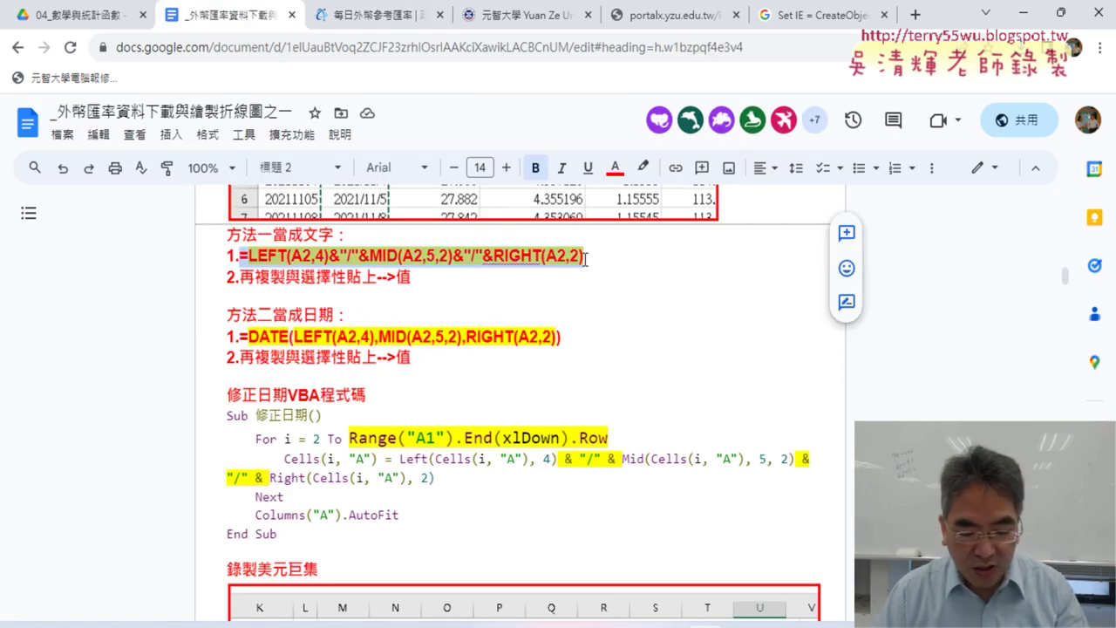
pyautogui.hotkey('alt', 'Tab')
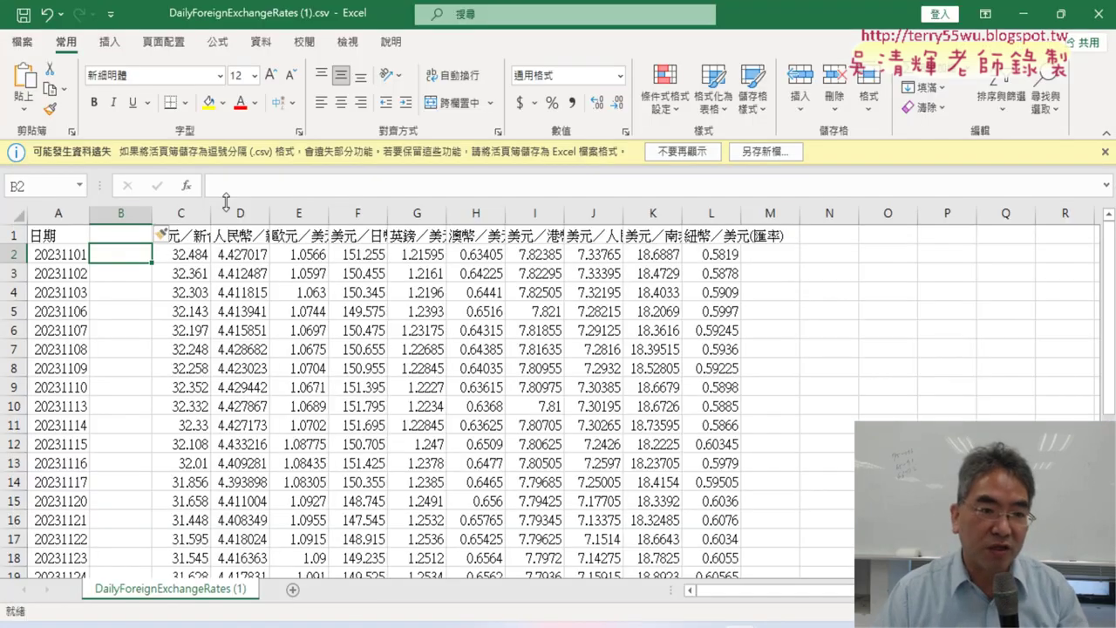
# - Paste the text-date formula into B2, fill it down, and widen column B
pyautogui.click(237, 189)
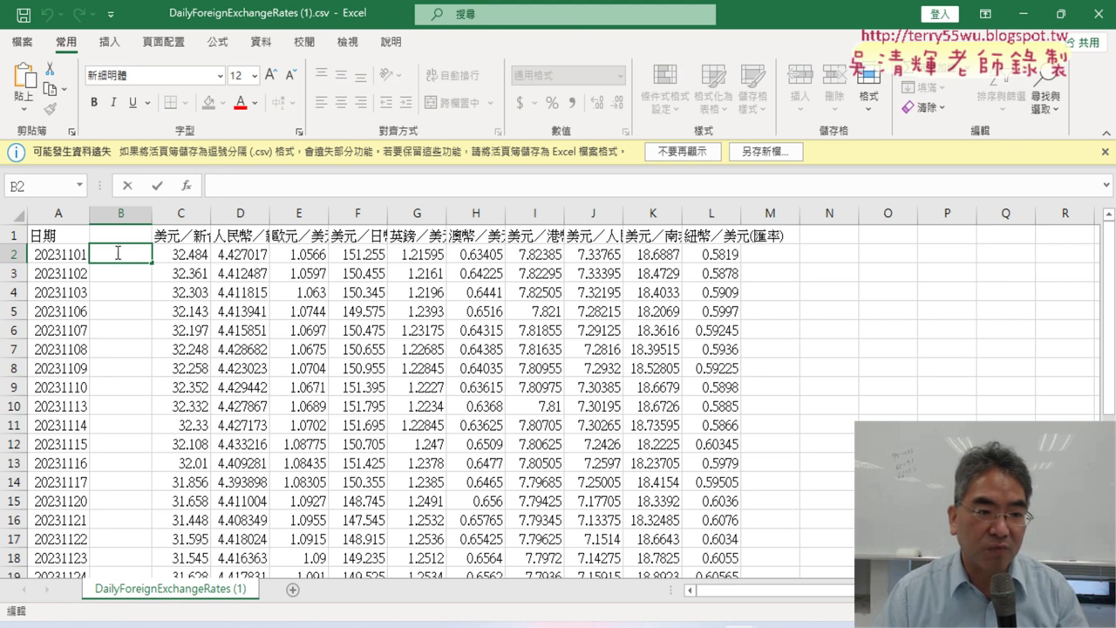
pyautogui.hotkey('ctrl', 'v')
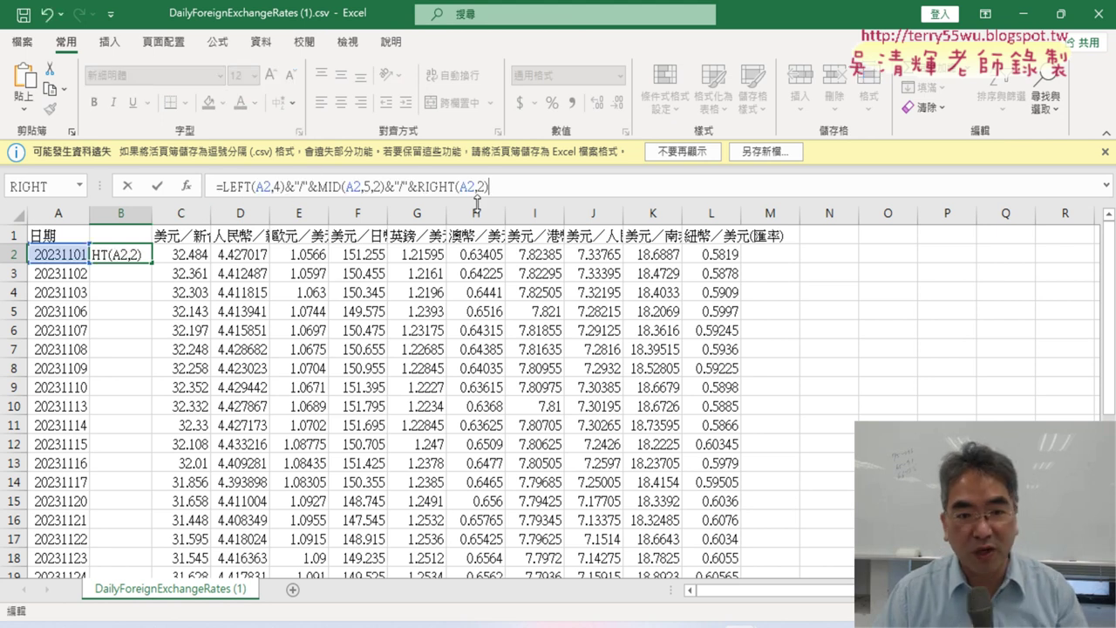
pyautogui.click(160, 186)
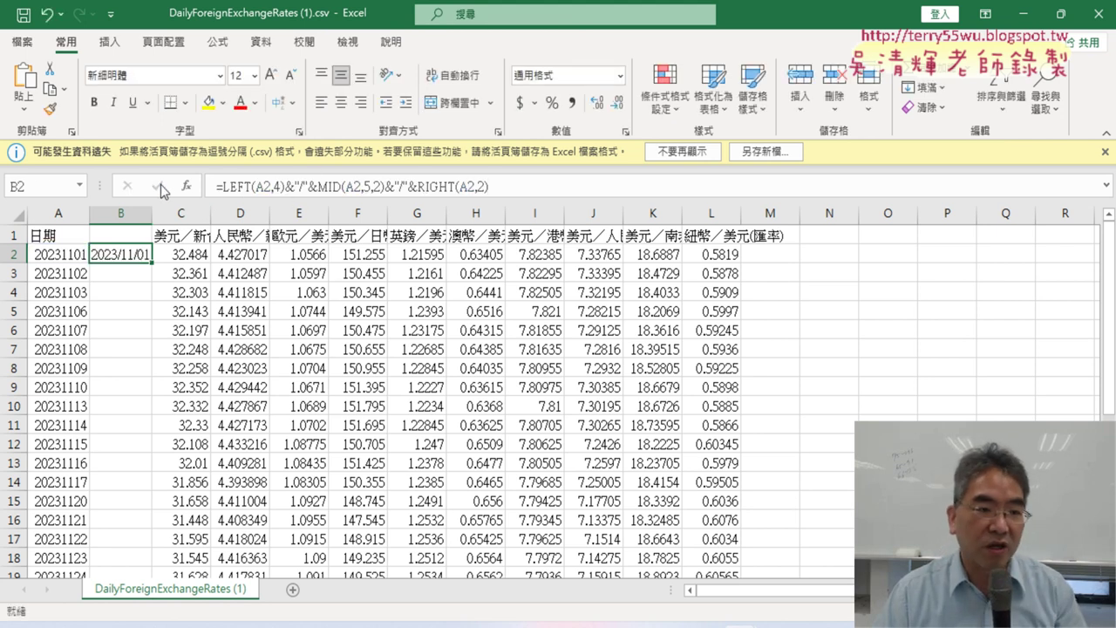
pyautogui.doubleClick(153, 264)
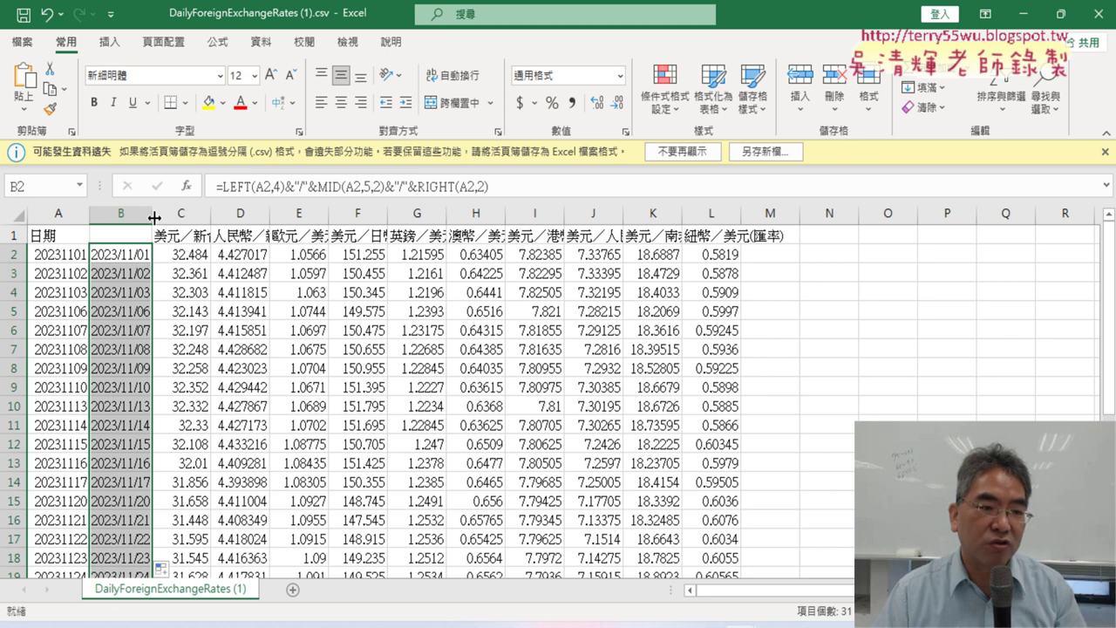
pyautogui.moveTo(153, 217); pyautogui.dragTo(182, 217)
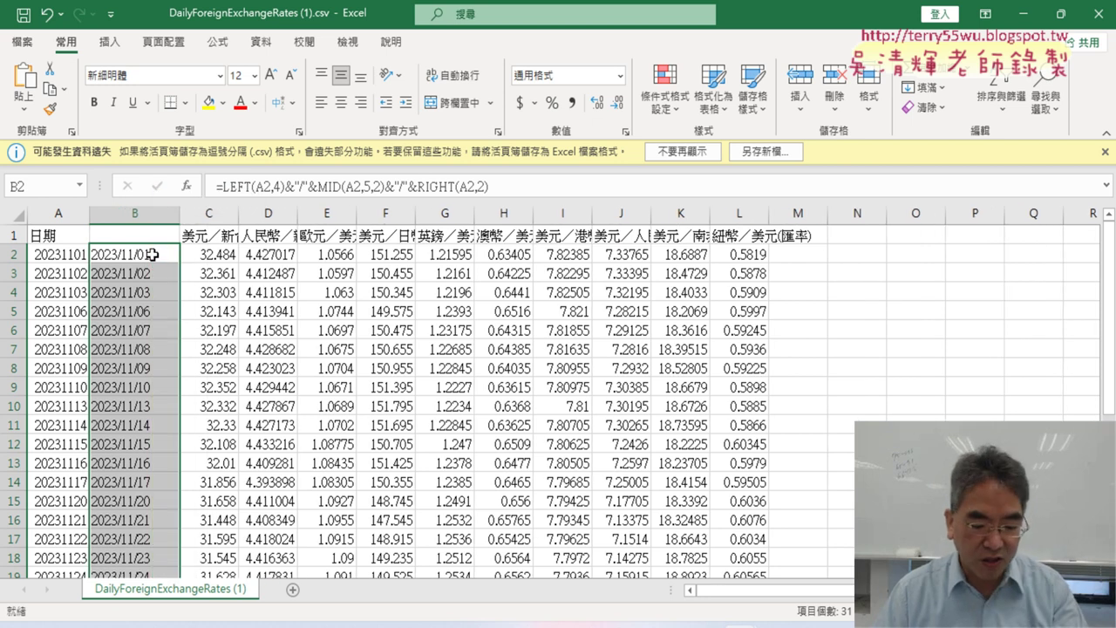
# - Copy column B's dates and bring up Paste Special at cell A2
pyautogui.hotkey('ctrl', 'c')
pyautogui.click(75, 252)
pyautogui.rightClick(75, 252)
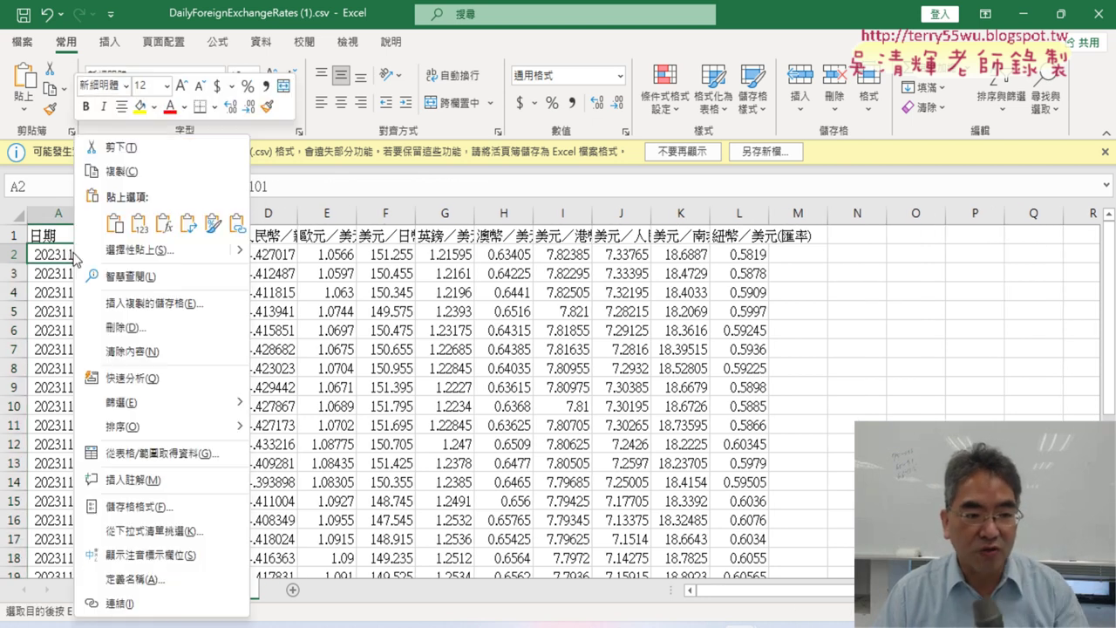
pyautogui.click(132, 252)
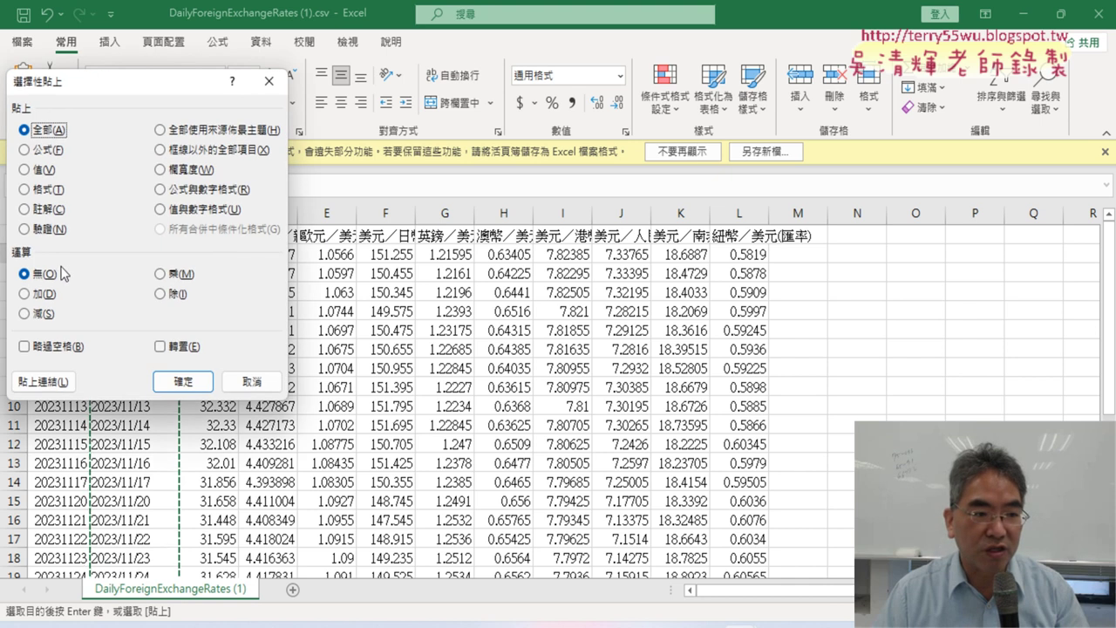
# - Paste column B's dates into column A as values, then undo twice with Ctrl+Z
pyautogui.click(39, 170)
pyautogui.click(183, 381)
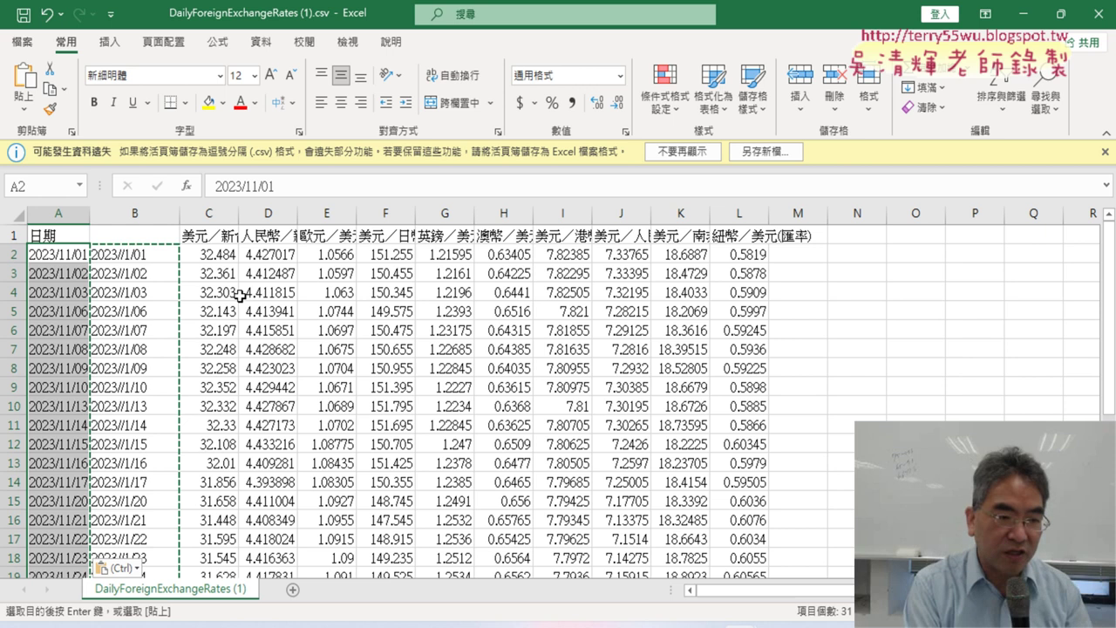
pyautogui.hotkey('ctrl', 'z')
pyautogui.hotkey('ctrl', 'z')
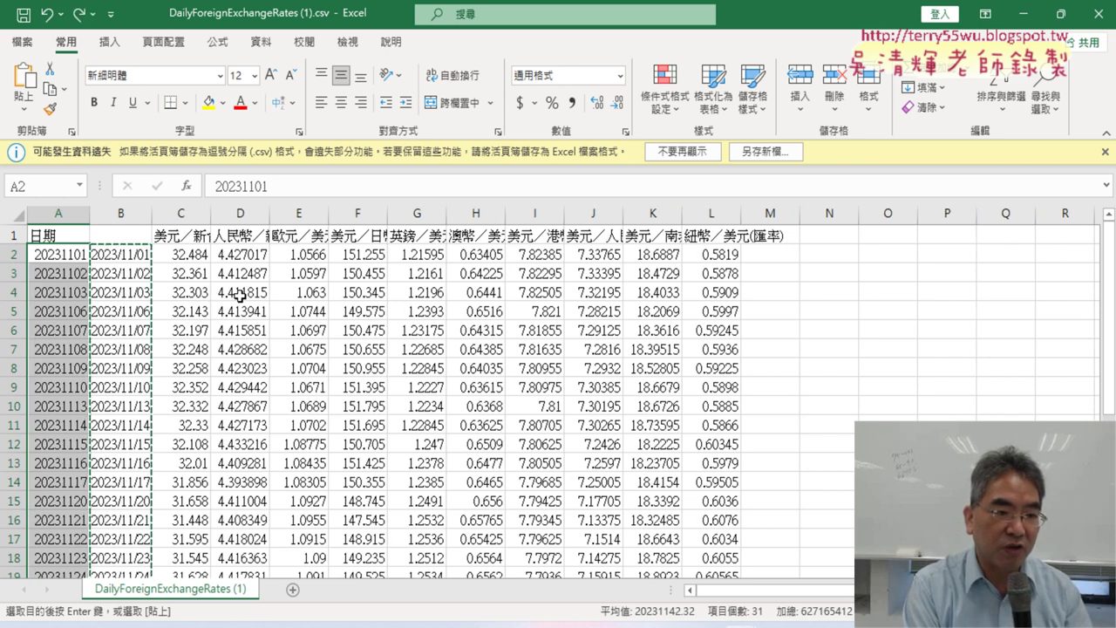
pyautogui.hotkey('ctrl', 'z')
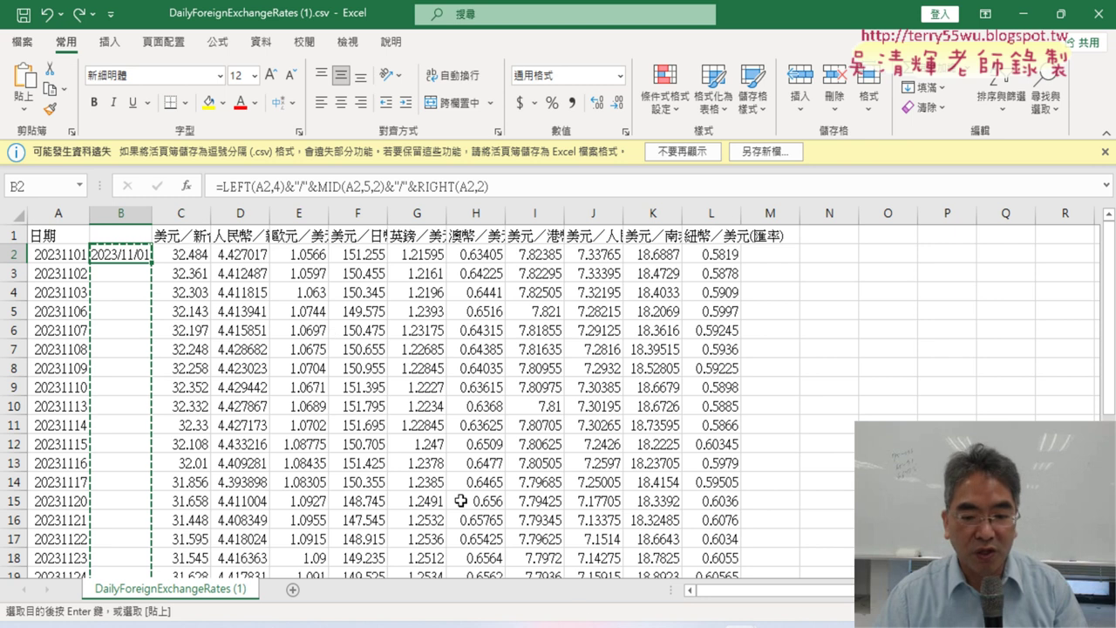
# - Copy the =DATE(LEFT(A2,4),MID(A2,5,2),RIGHT(A2,2)) formula from the Docs notes and return to Excel
pyautogui.moveTo(703, 624)
pyautogui.click(685, 599)
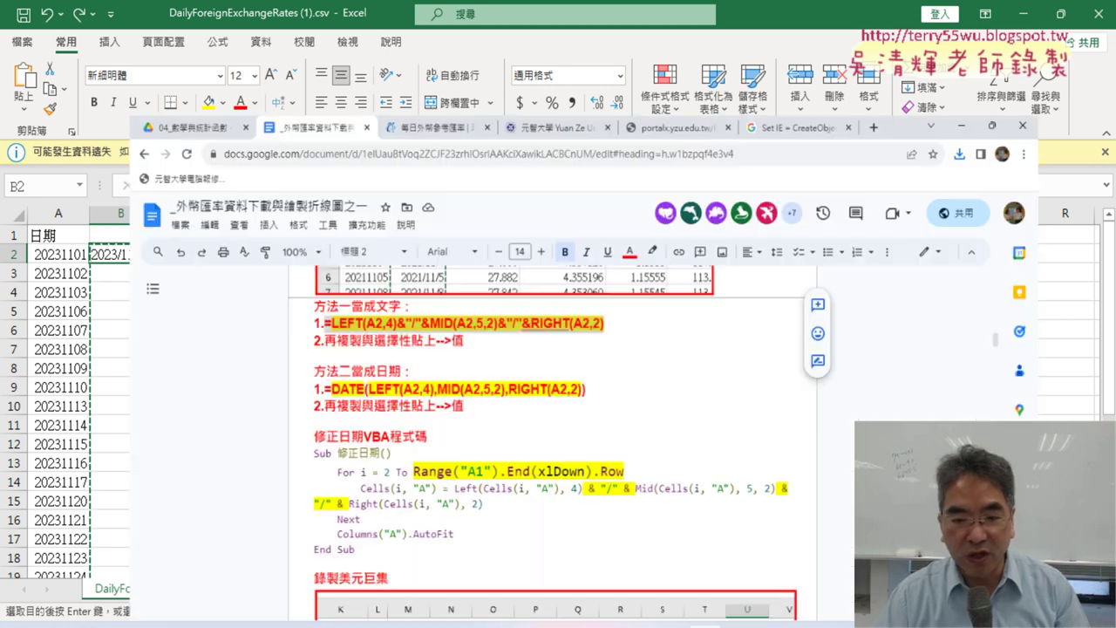
pyautogui.moveTo(240, 337); pyautogui.dragTo(551, 336)
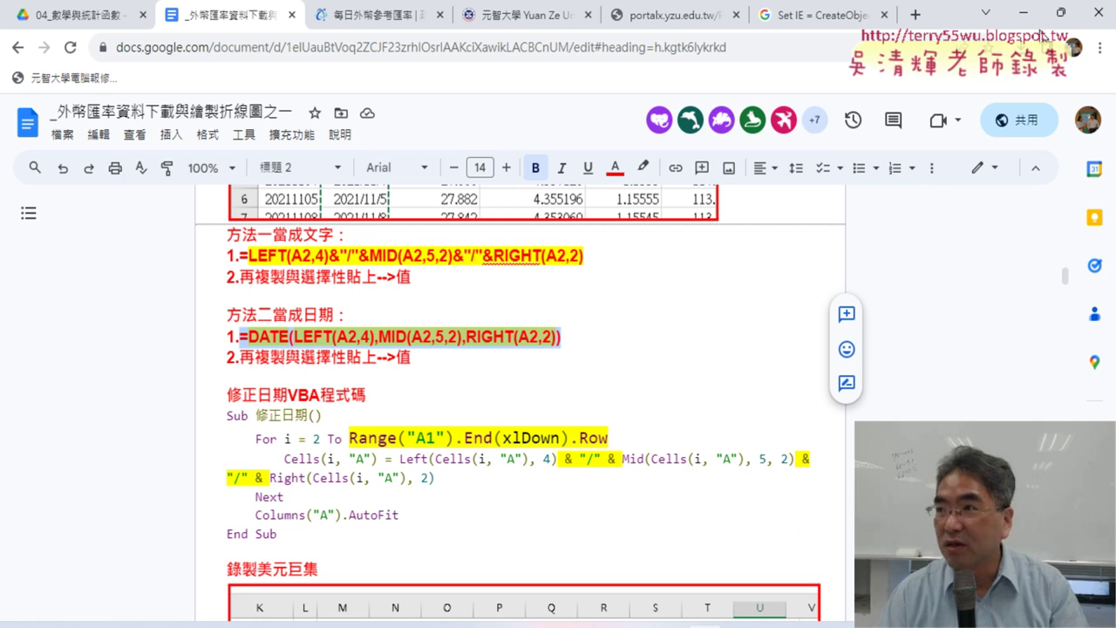
pyautogui.hotkey('alt', 'Tab')
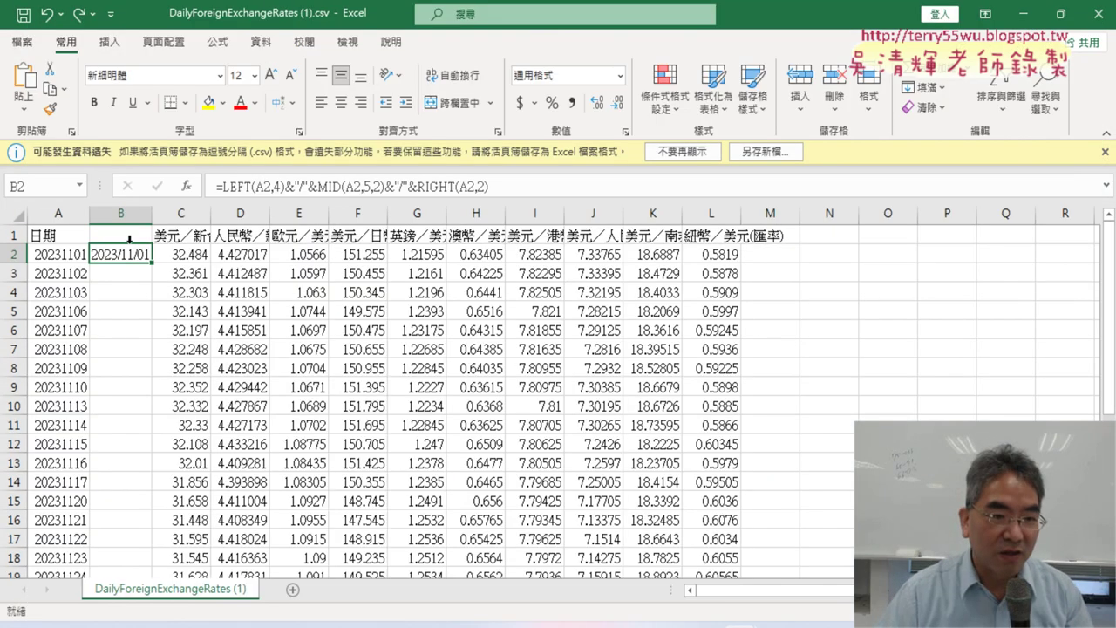
# - Replace B2 with the DATE formula, fill it down, and autofit column B to show 2023/11/1-style dates
pyautogui.tripleClick(486, 187)
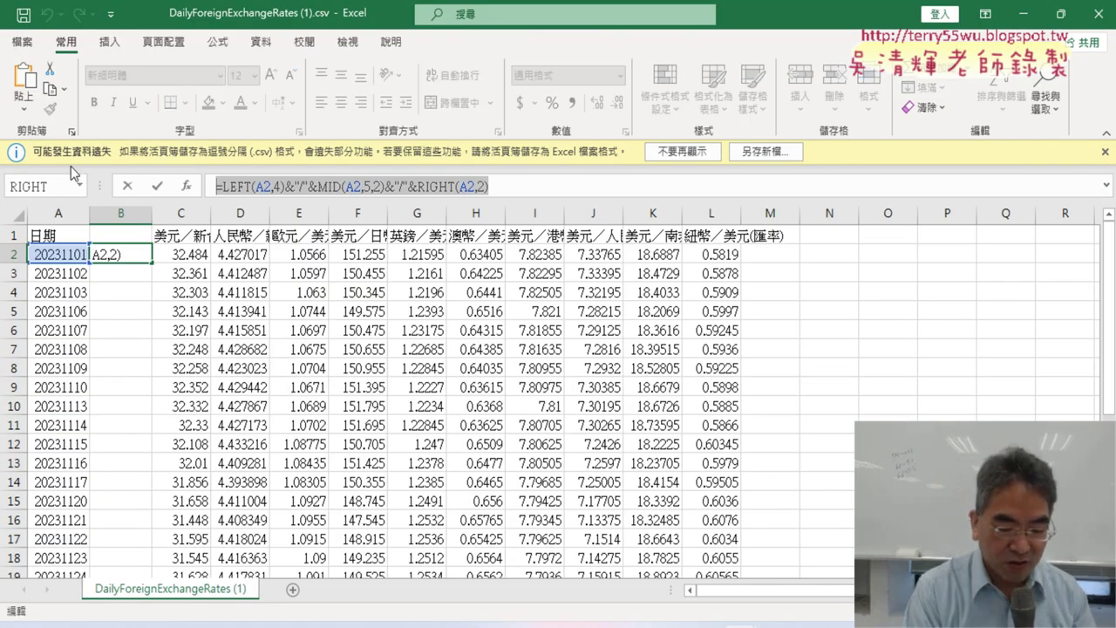
pyautogui.hotkey('ctrl', 'v')
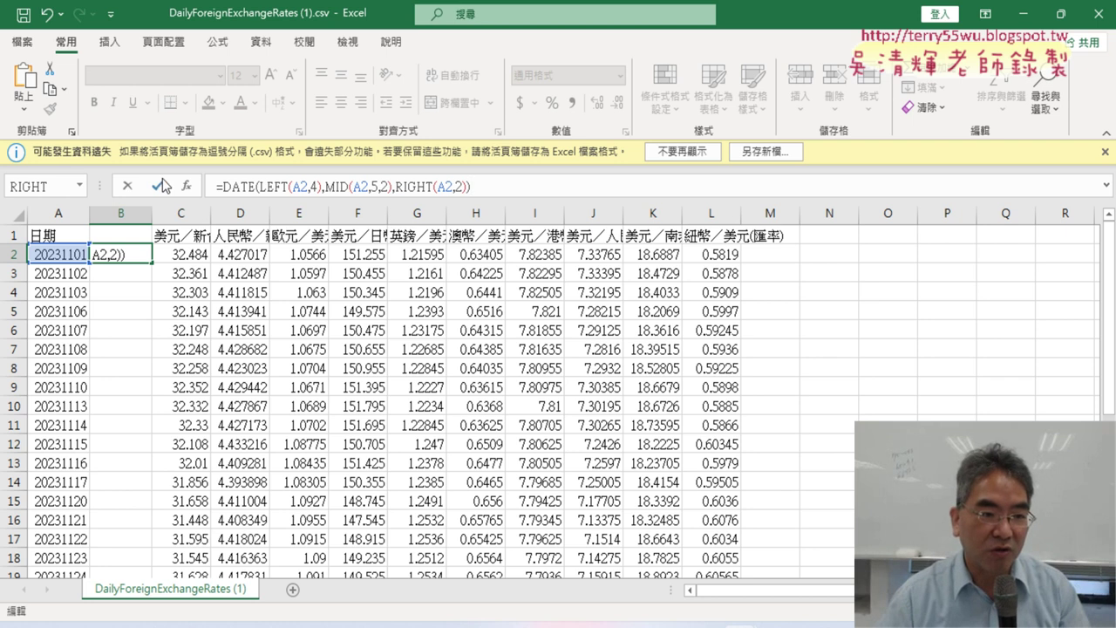
pyautogui.click(158, 186)
pyautogui.doubleClick(153, 261)
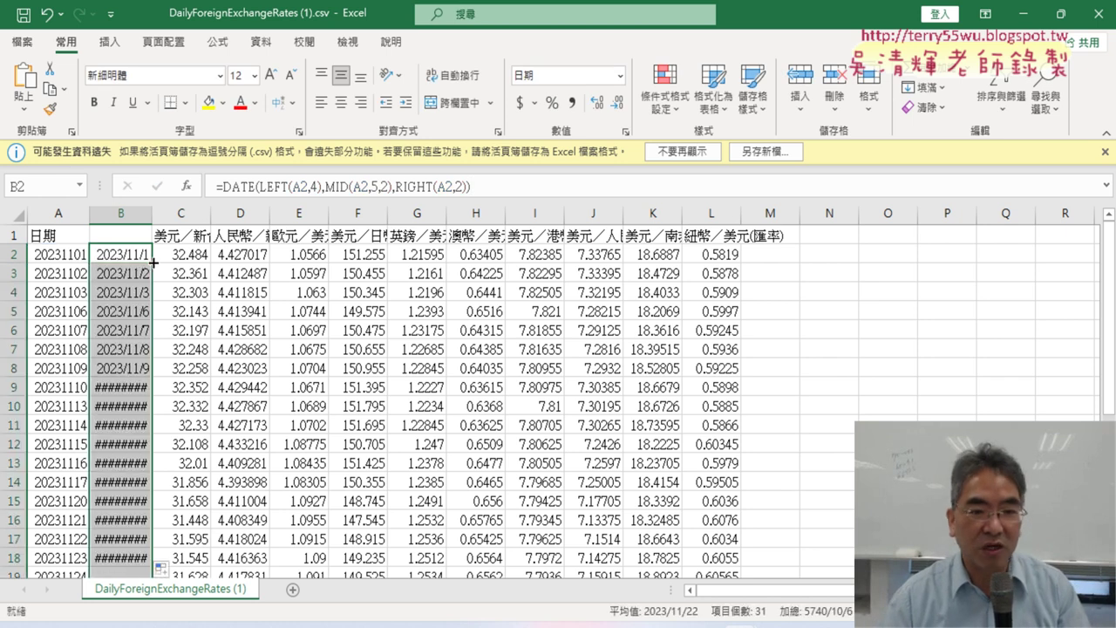
pyautogui.doubleClick(150, 218)
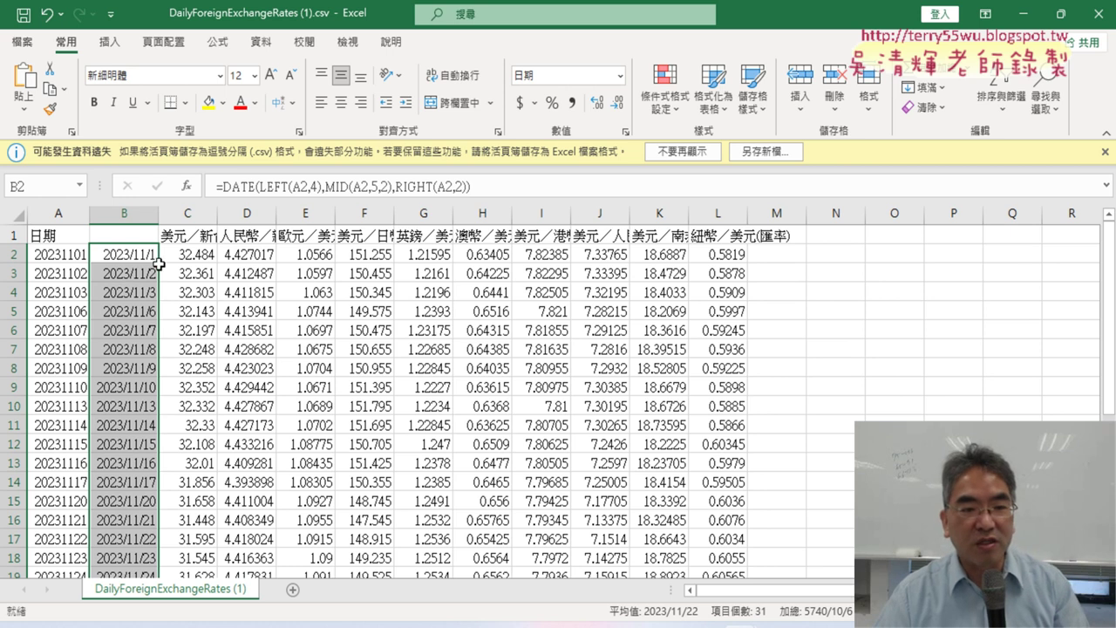
# - Copy column B's real dates and paste them into column A from A2 as values
pyautogui.rightClick(123, 281)
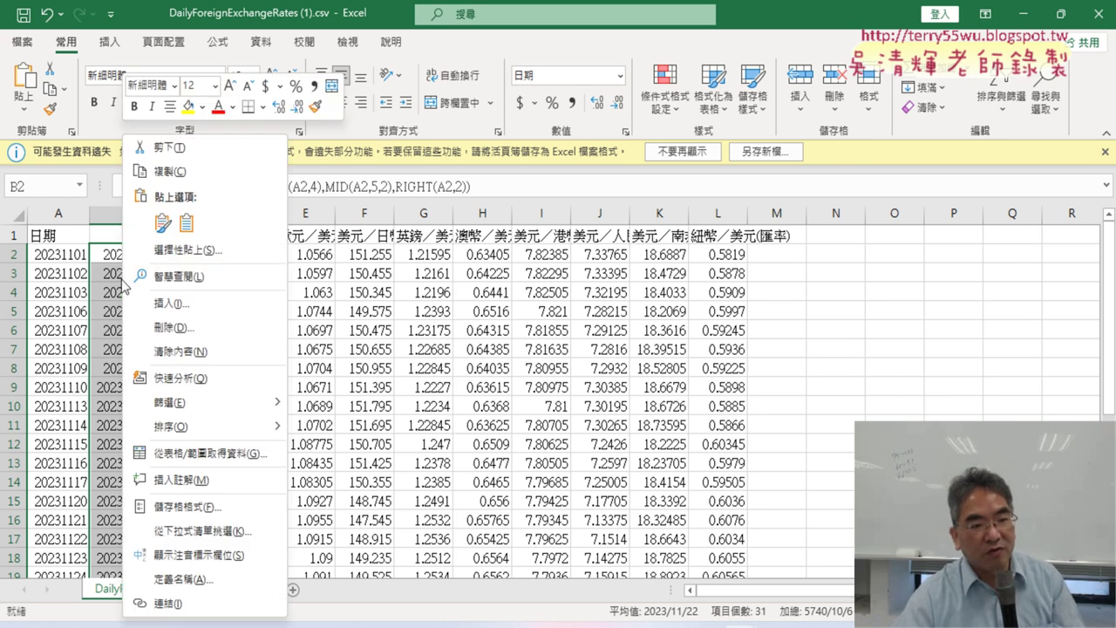
pyautogui.click(218, 173)
pyautogui.click(54, 255)
pyautogui.rightClick(55, 258)
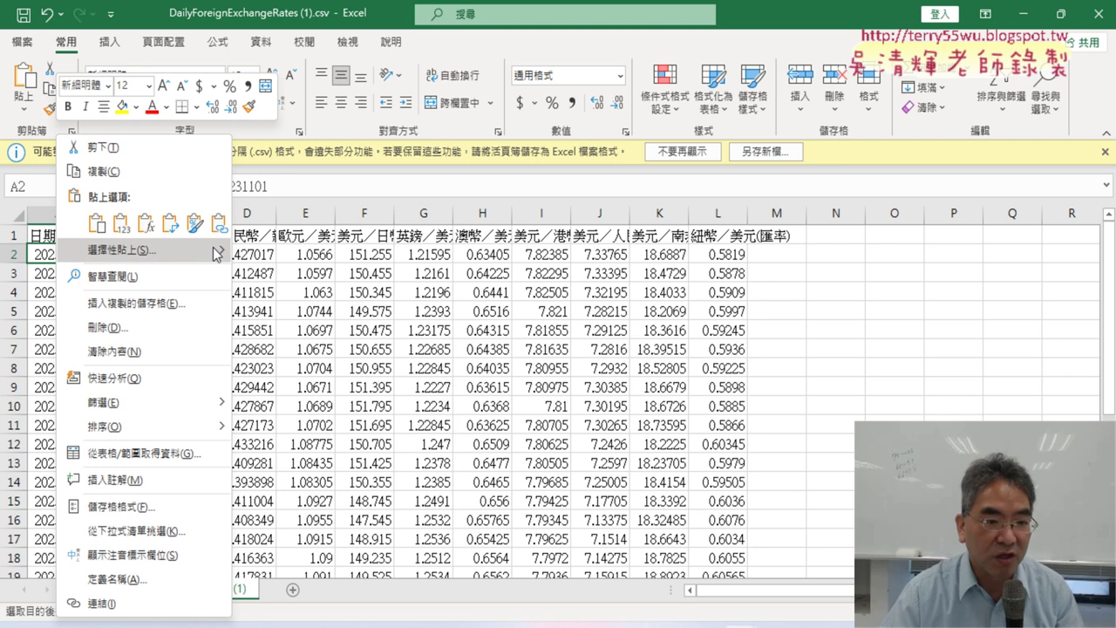
pyautogui.moveTo(218, 253)
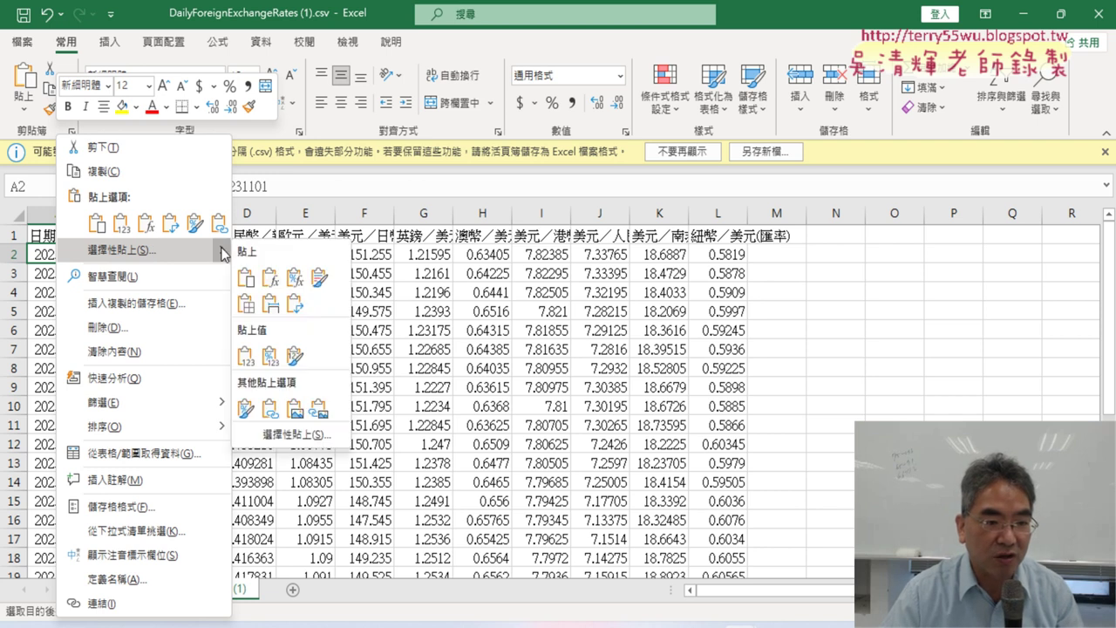
pyautogui.click(246, 355)
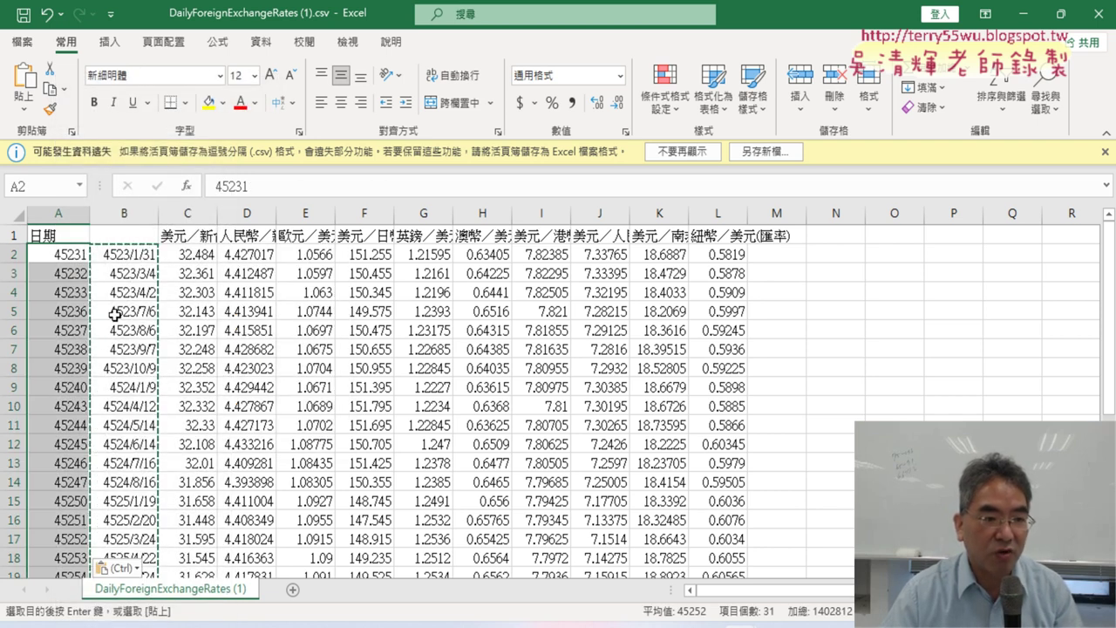
# - Delete the helper column B and select the dates from A2 down to A32
pyautogui.click(136, 221)
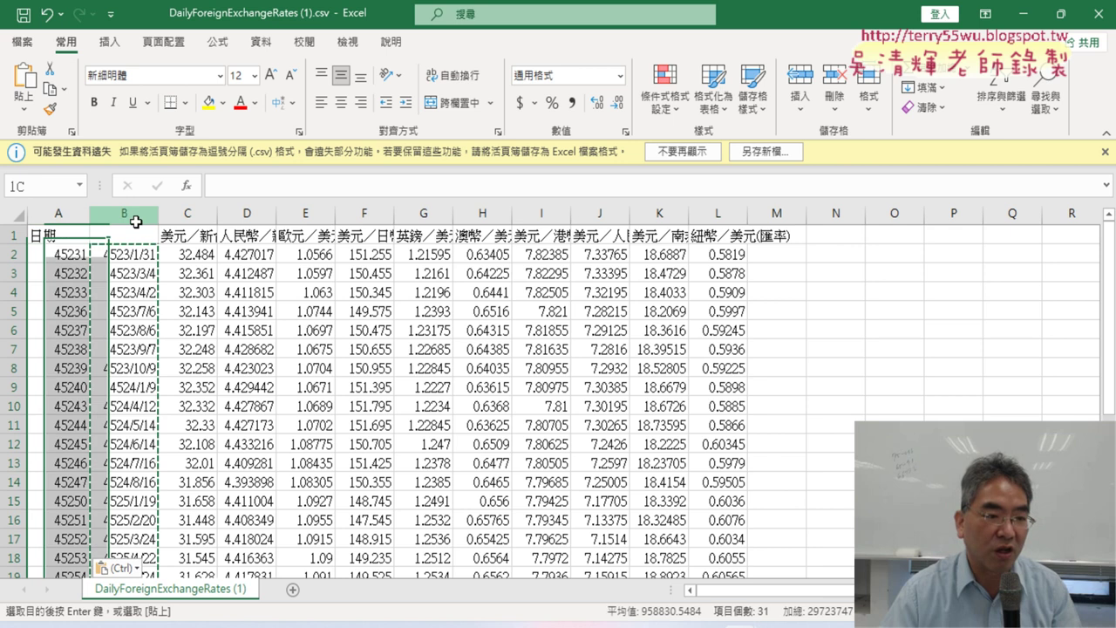
pyautogui.rightClick(91, 221)
pyautogui.click(203, 389)
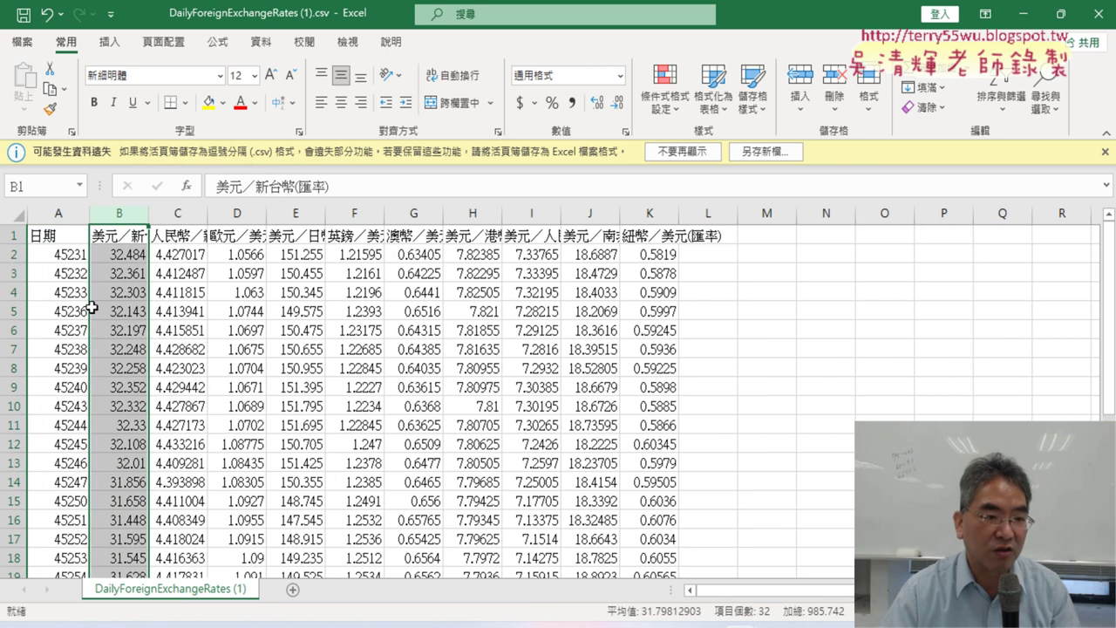
pyautogui.click(66, 254)
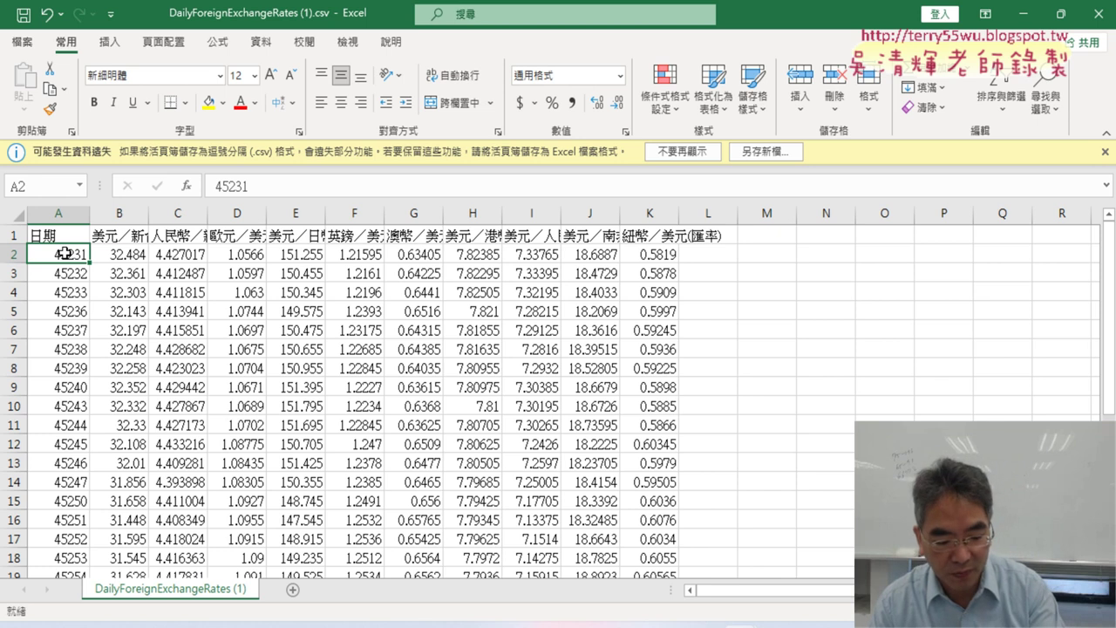
pyautogui.hotkey('ctrl', 'shift', 'Down')
# - Format the selected cells with the Date category, type 2012/3/14, so they show as 2023/11/1
pyautogui.rightClick(65, 256)
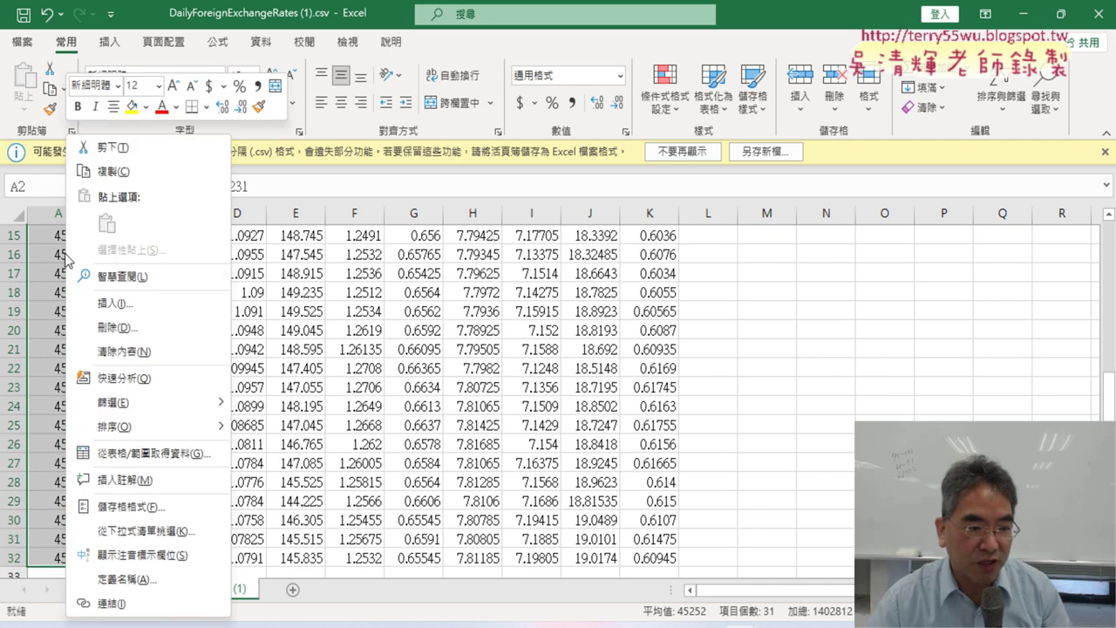
pyautogui.moveTo(118, 426)
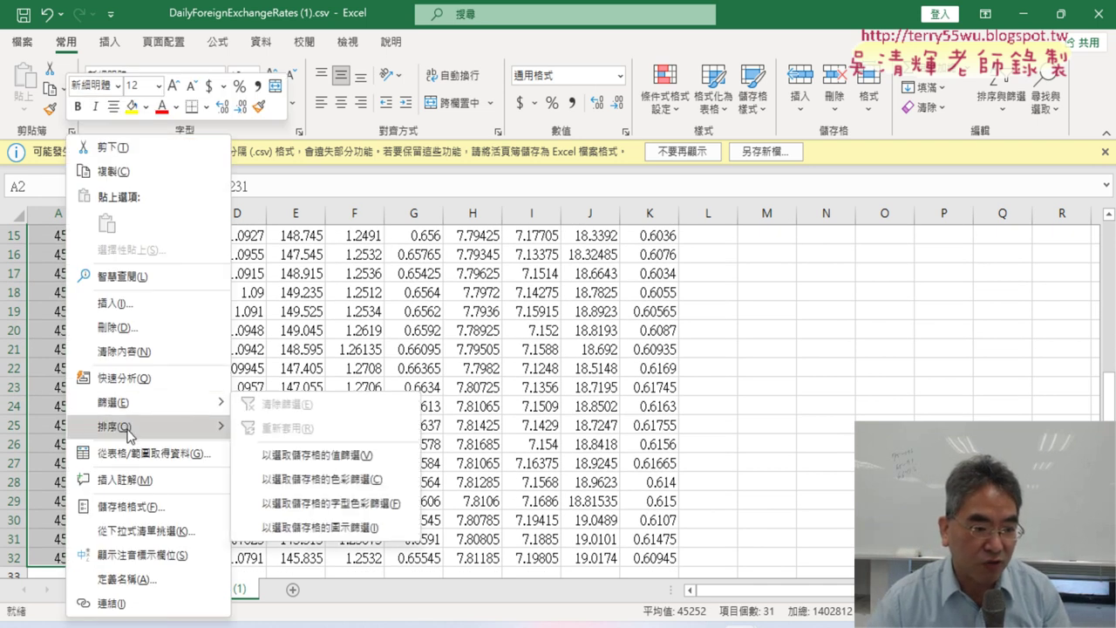
pyautogui.click(145, 510)
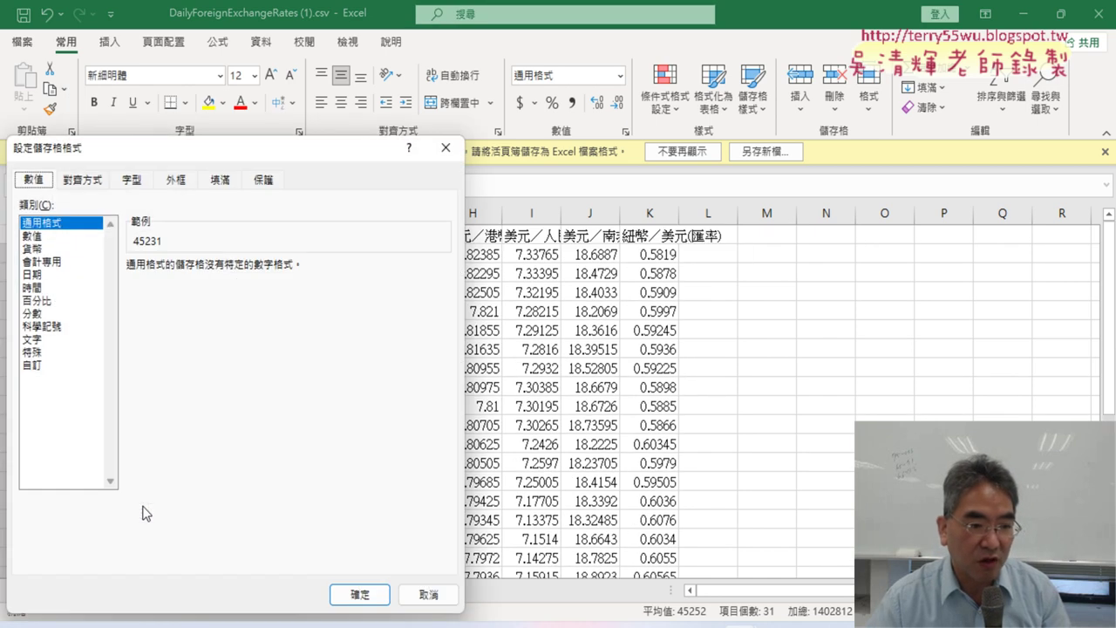
pyautogui.click(41, 276)
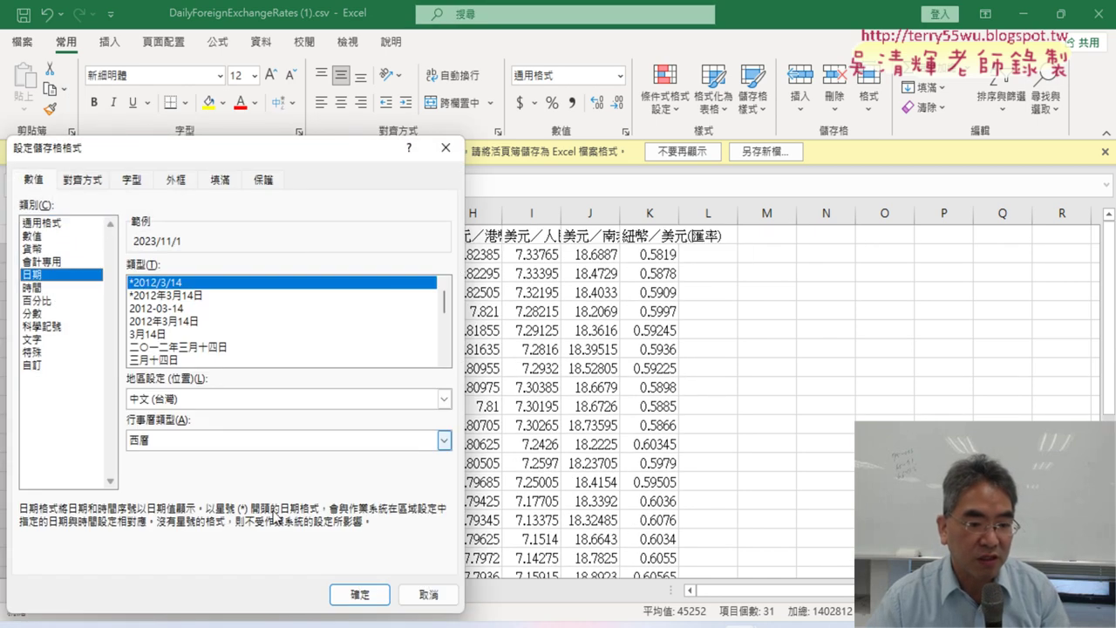
pyautogui.click(361, 594)
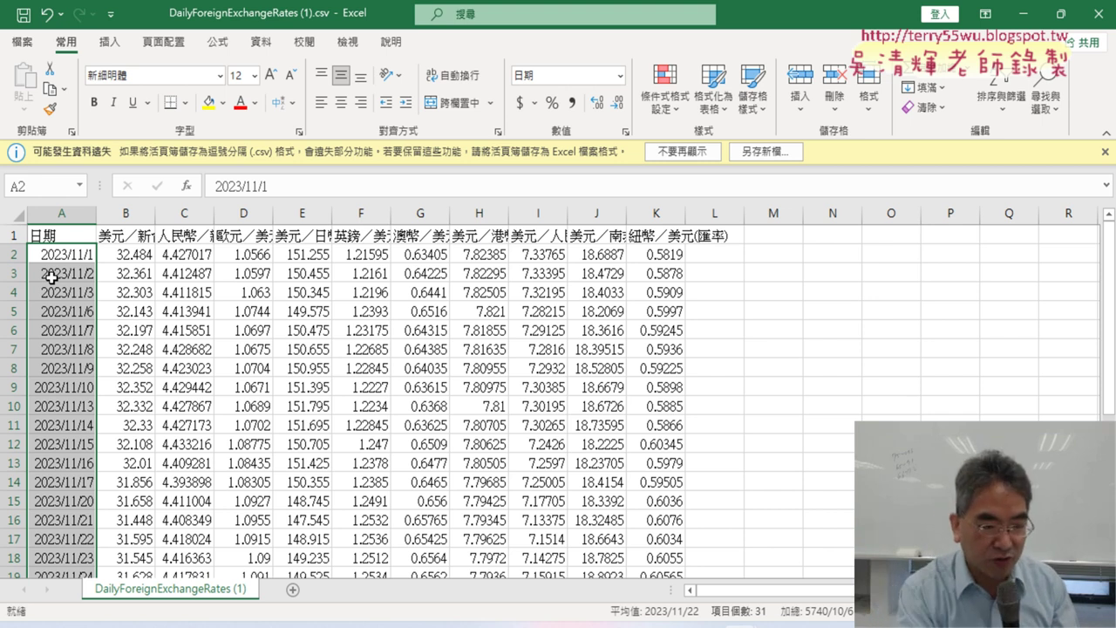
# - Undo the date formatting and paste so column A shows raw dates like 20231101, then select A2
pyautogui.hotkey('ctrl', 'z')
pyautogui.hotkey('ctrl', 'z')
pyautogui.hotkey('ctrl', 'z')
pyautogui.hotkey('ctrl', 'z')
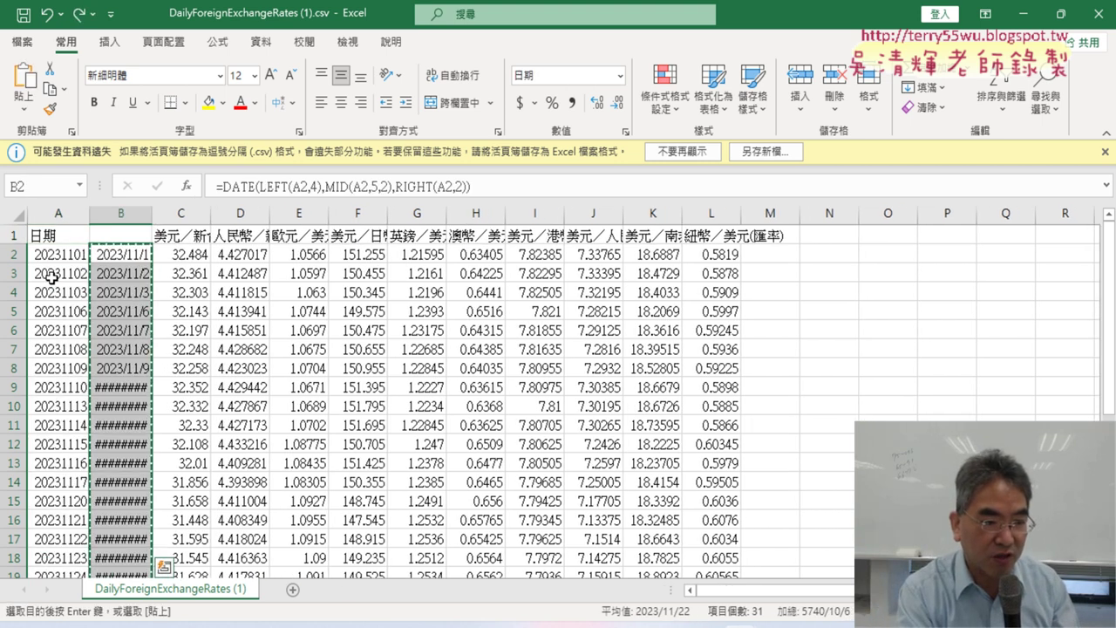
pyautogui.hotkey('ctrl', 'z')
pyautogui.hotkey('ctrl', 'z')
pyautogui.hotkey('ctrl', 'z')
pyautogui.hotkey('ctrl', 'z')
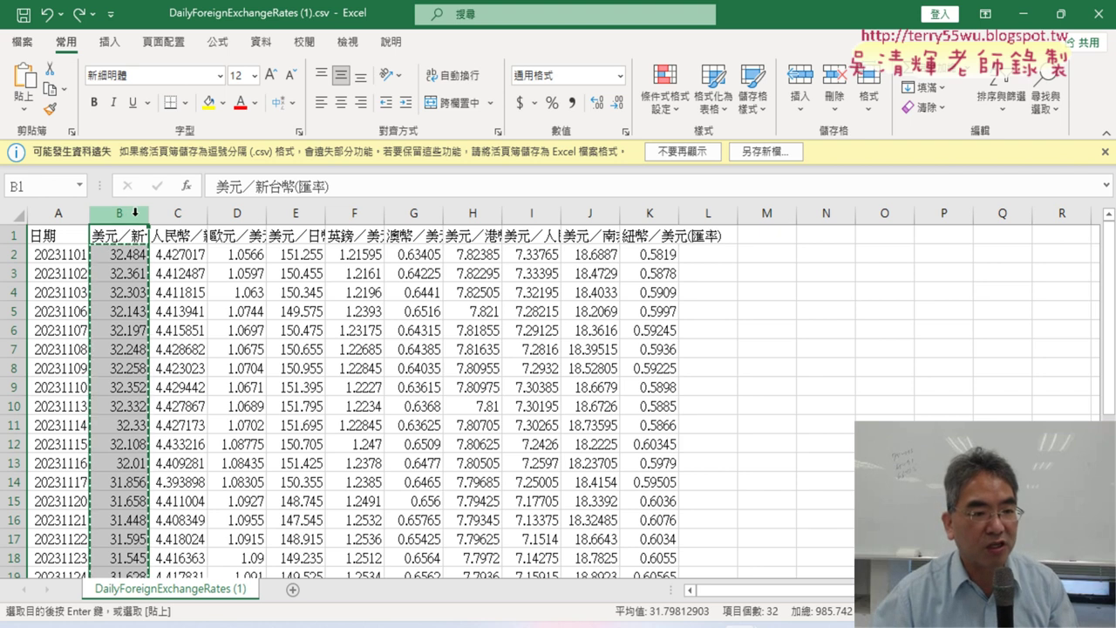
pyautogui.click(129, 290)
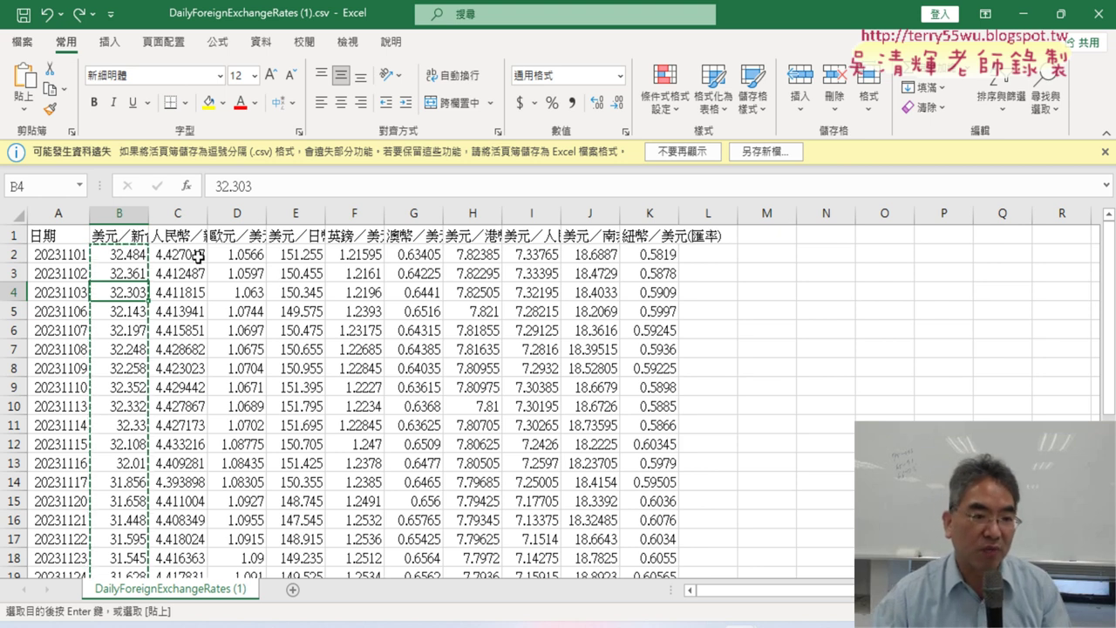
pyautogui.click(191, 310)
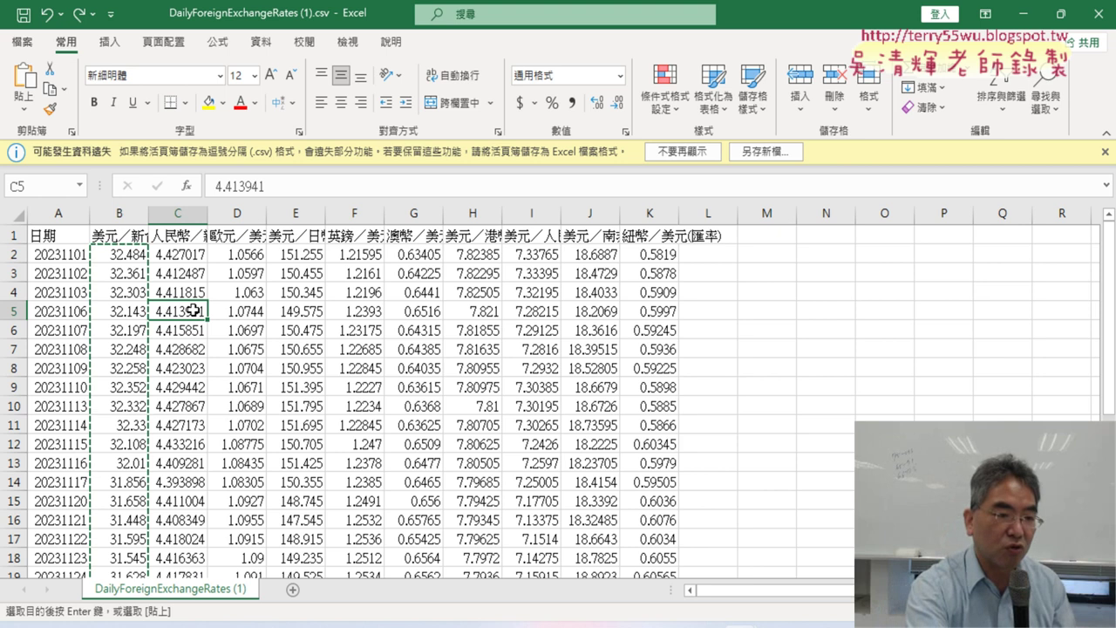
pyautogui.press('Escape')
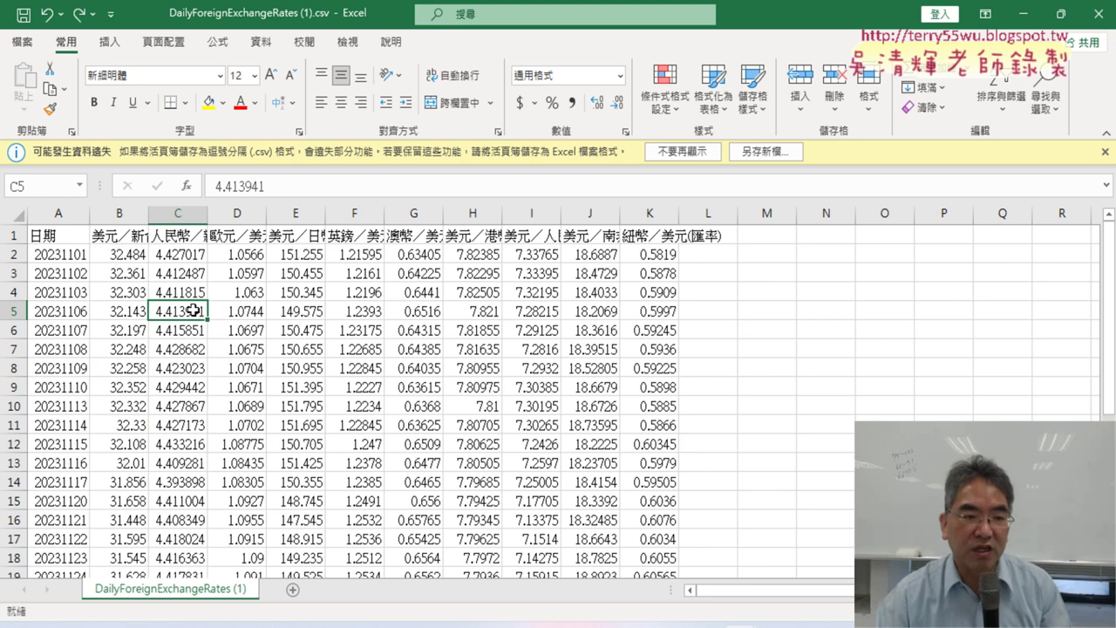
pyautogui.click(59, 256)
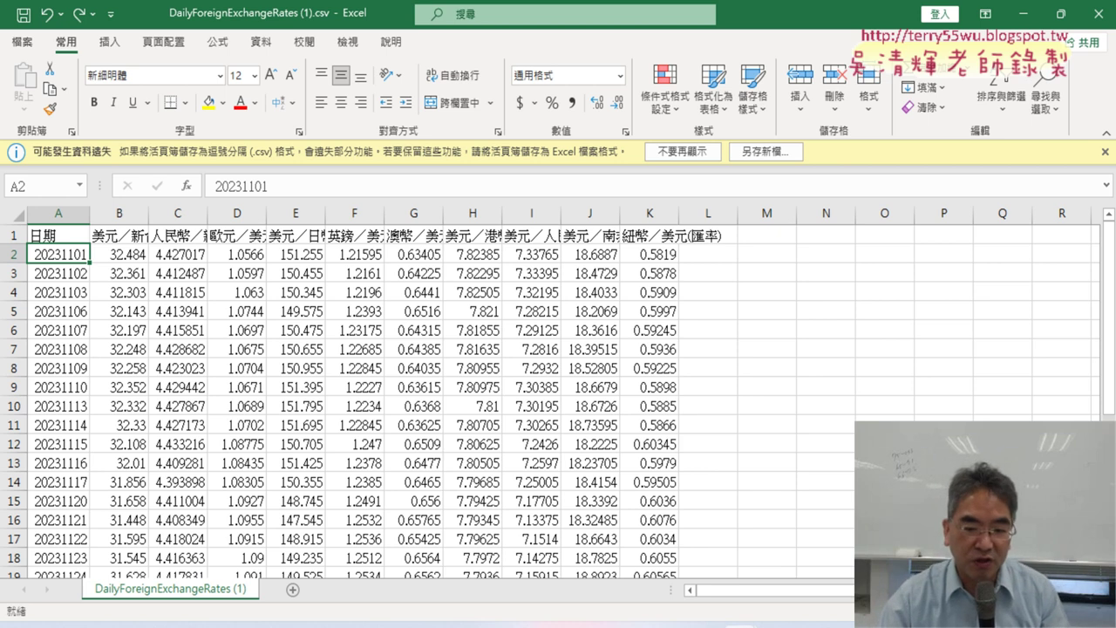
# - In the Google Docs notes, highlight the 修正日期 macro's For line, date-rebuilding statement and For…Next loop
pyautogui.hotkey('alt', 'Tab')
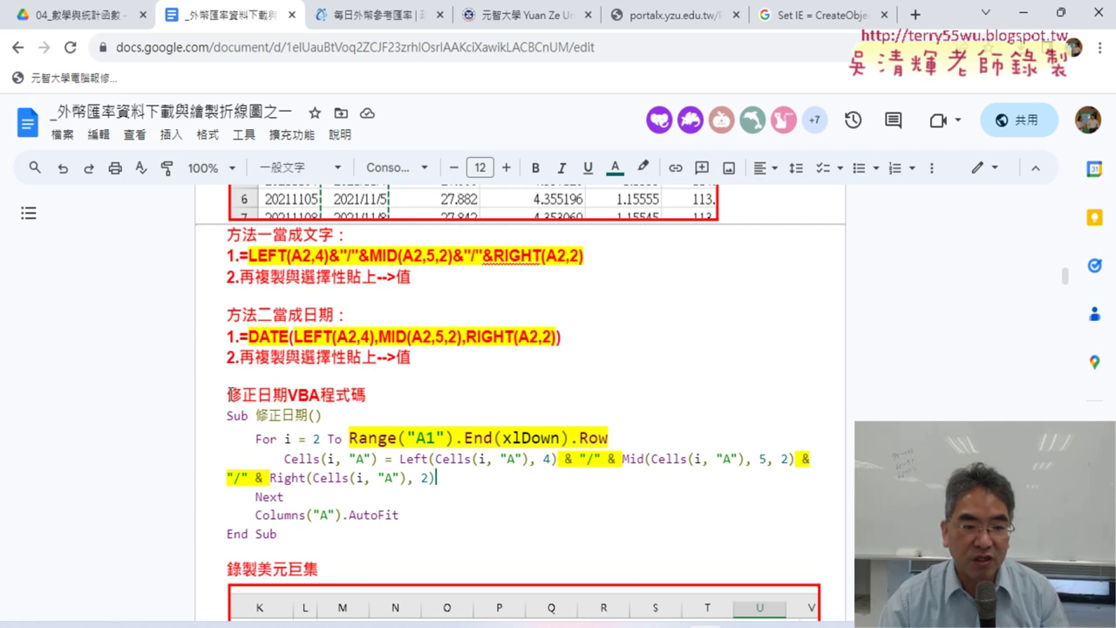
pyautogui.moveTo(227, 395); pyautogui.dragTo(368, 395)
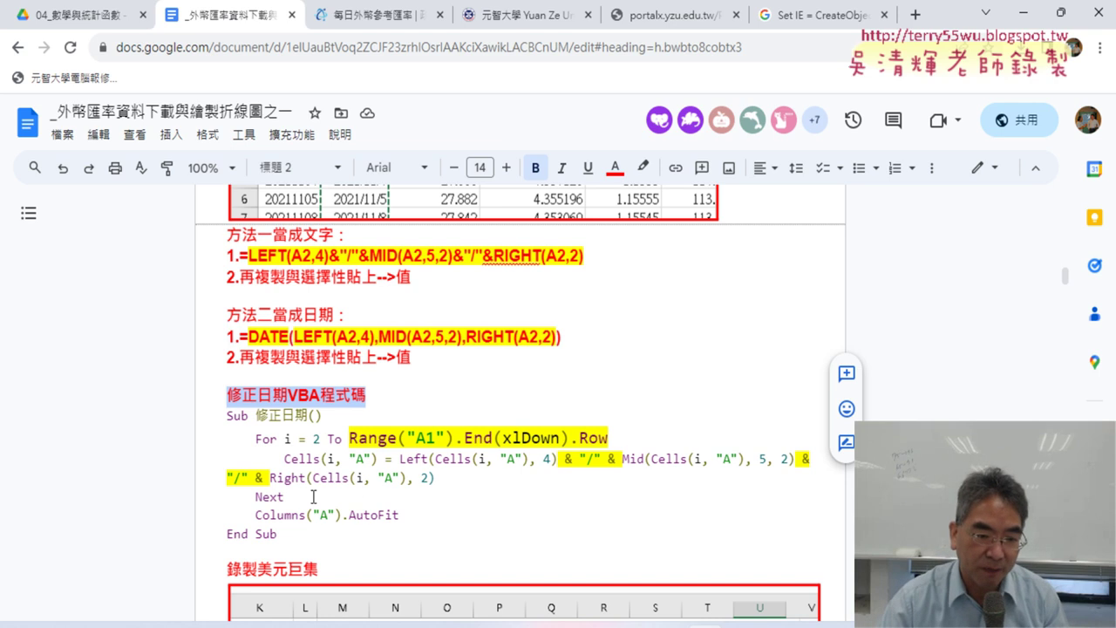
pyautogui.moveTo(257, 439); pyautogui.dragTo(625, 438)
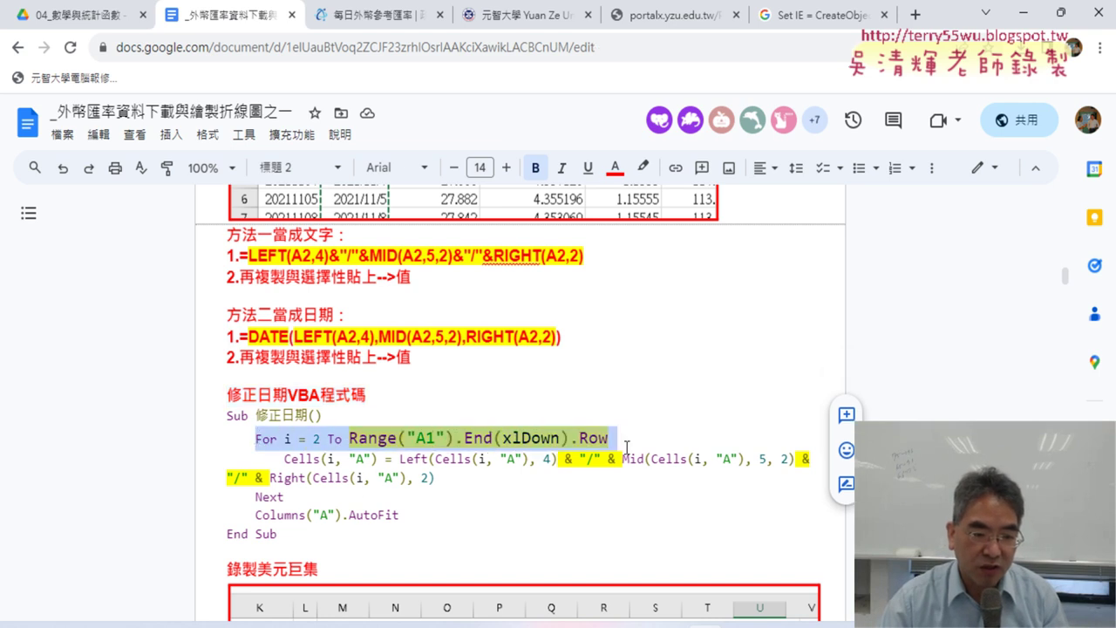
pyautogui.moveTo(285, 459); pyautogui.dragTo(433, 478)
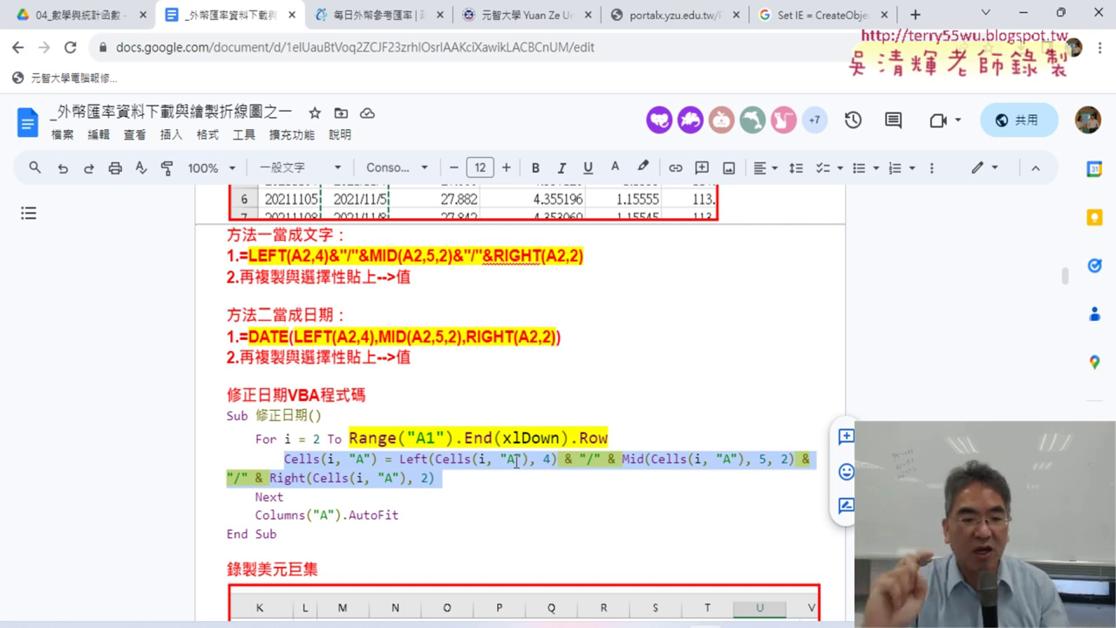
pyautogui.click(278, 498)
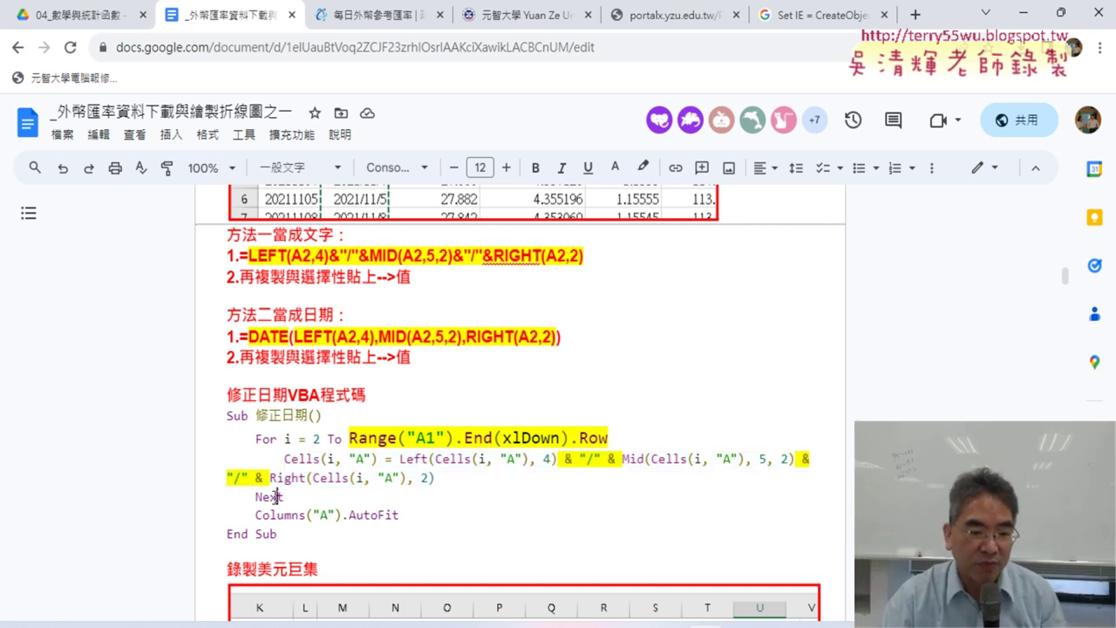
pyautogui.moveTo(306, 502); pyautogui.dragTo(228, 438)
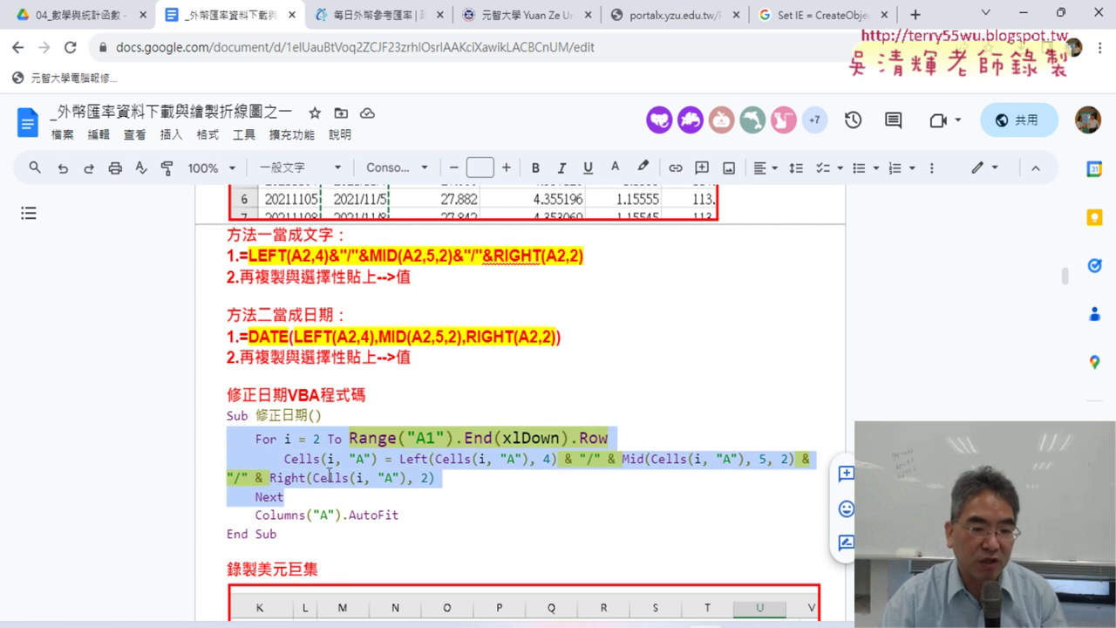